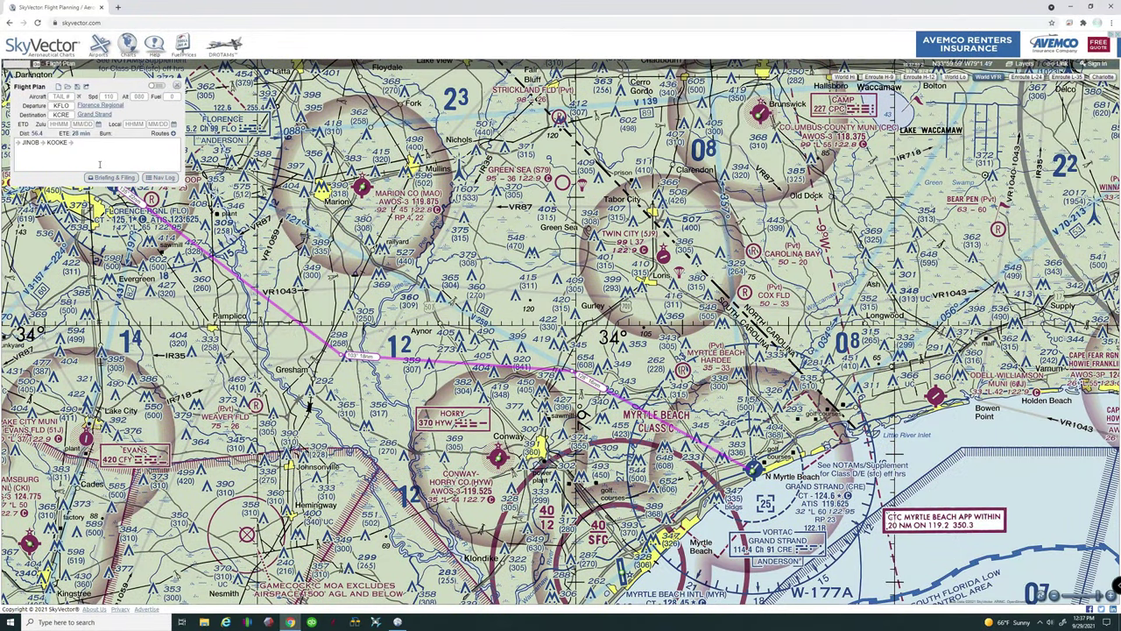
drag(264, 285, 377, 317)
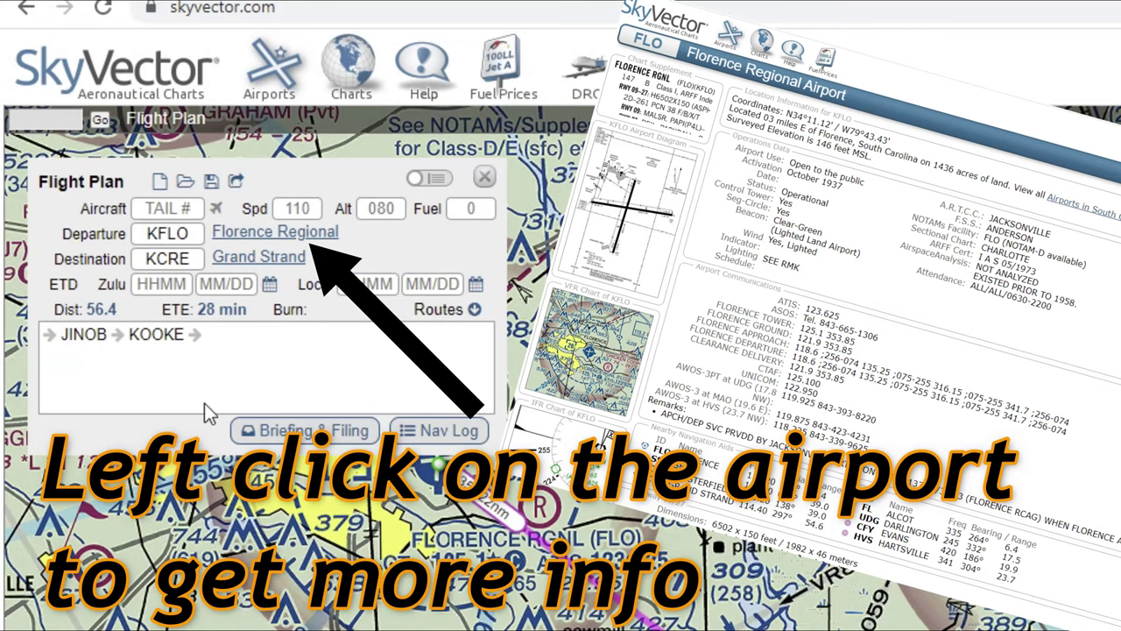
mouse_move(281, 231)
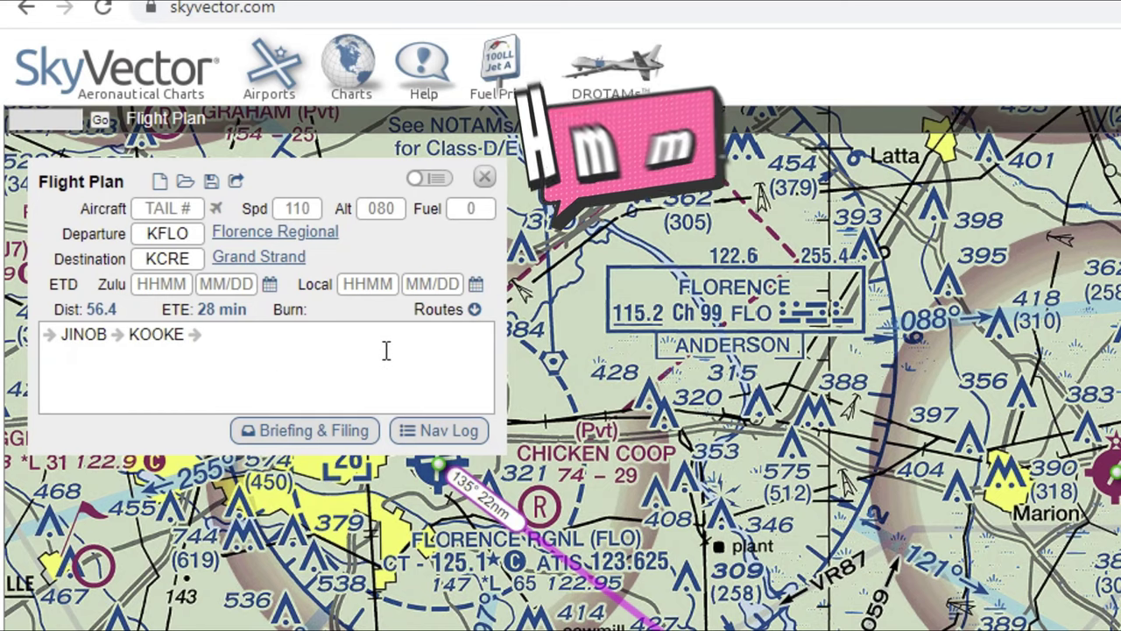
Review SkyVector's suggested FLO V259 CRE routing, then dismiss it, keeping JINOB → KOOKE.
click(429, 320)
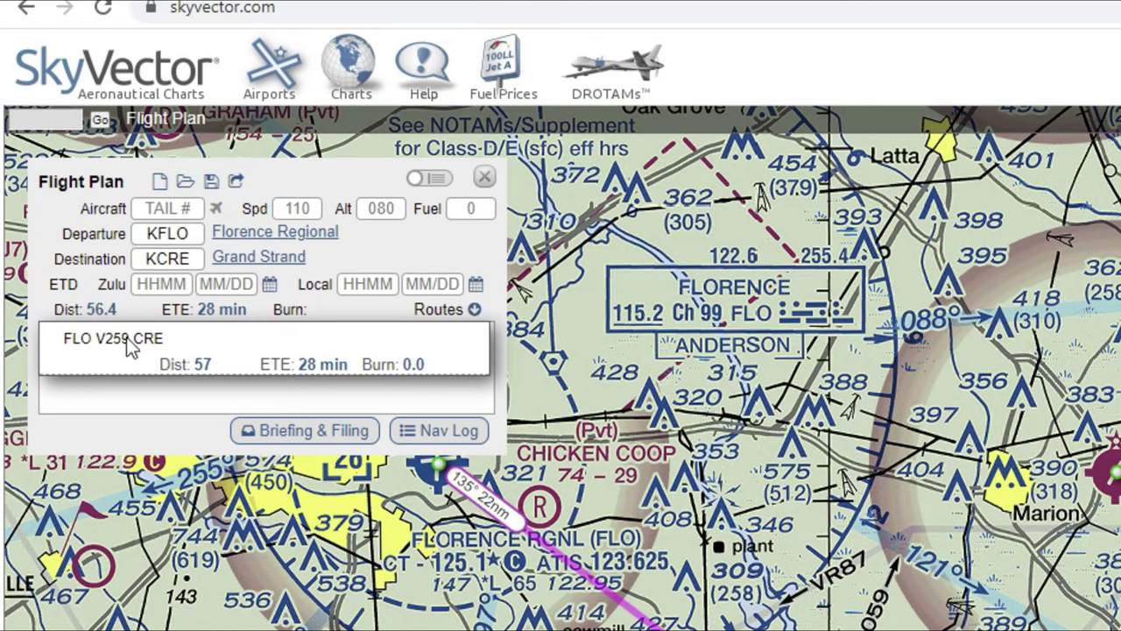
click(132, 402)
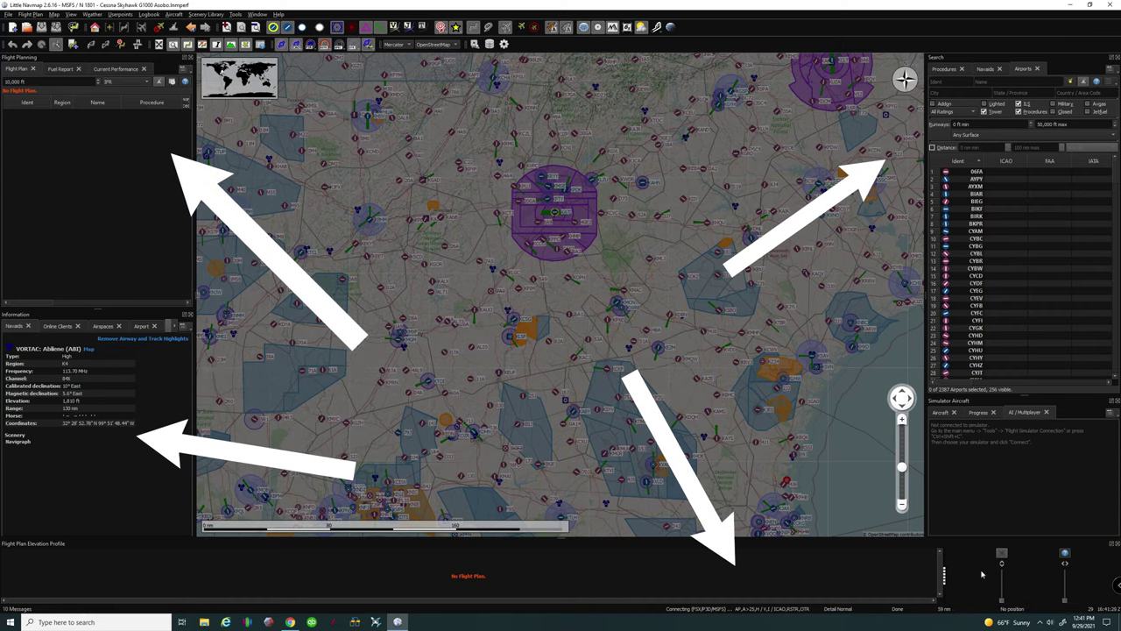
mouse_move(538, 221)
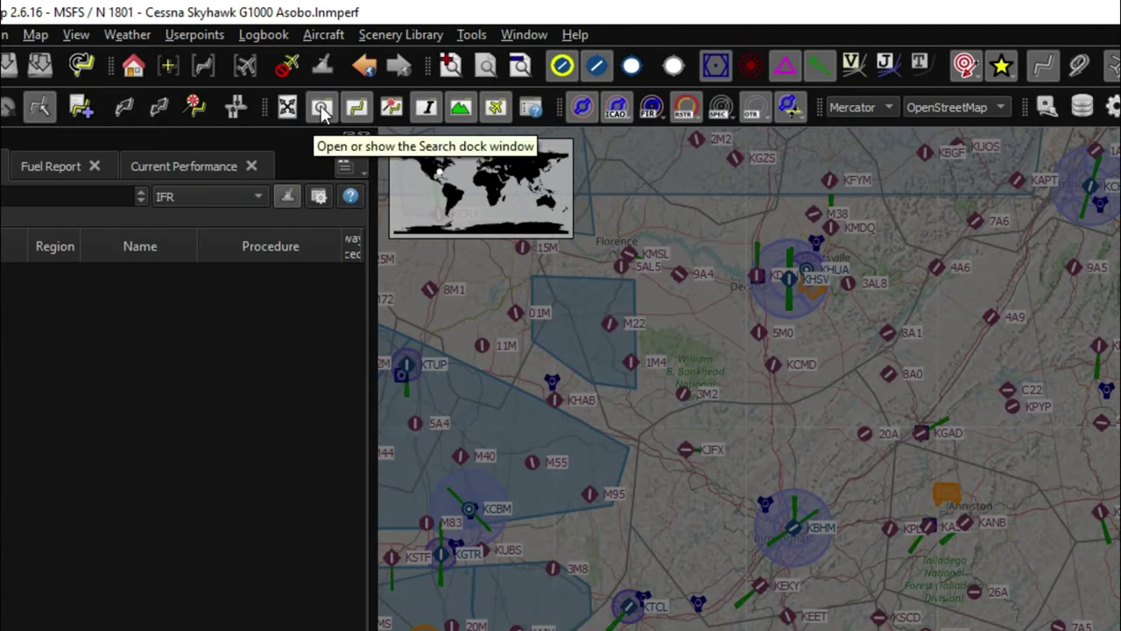
click(322, 109)
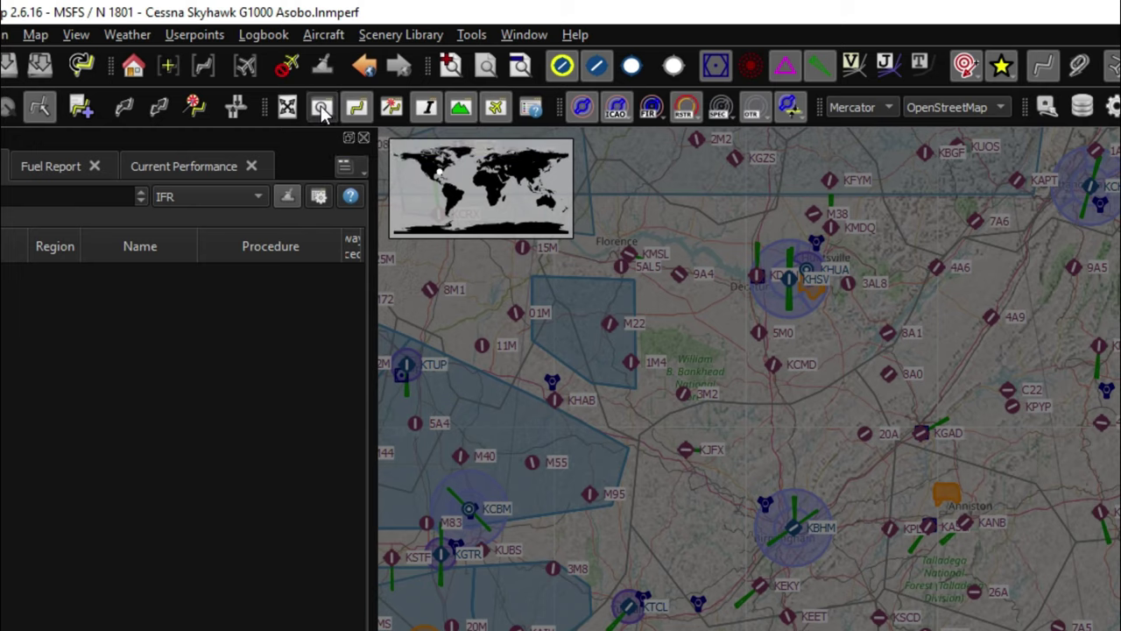
click(360, 109)
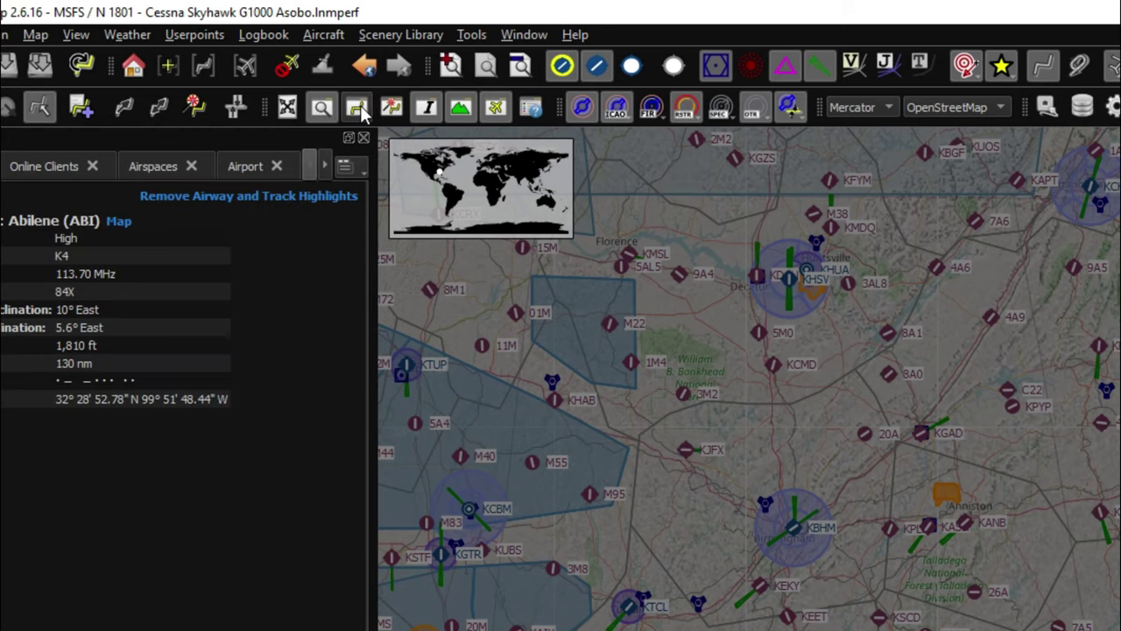
click(359, 109)
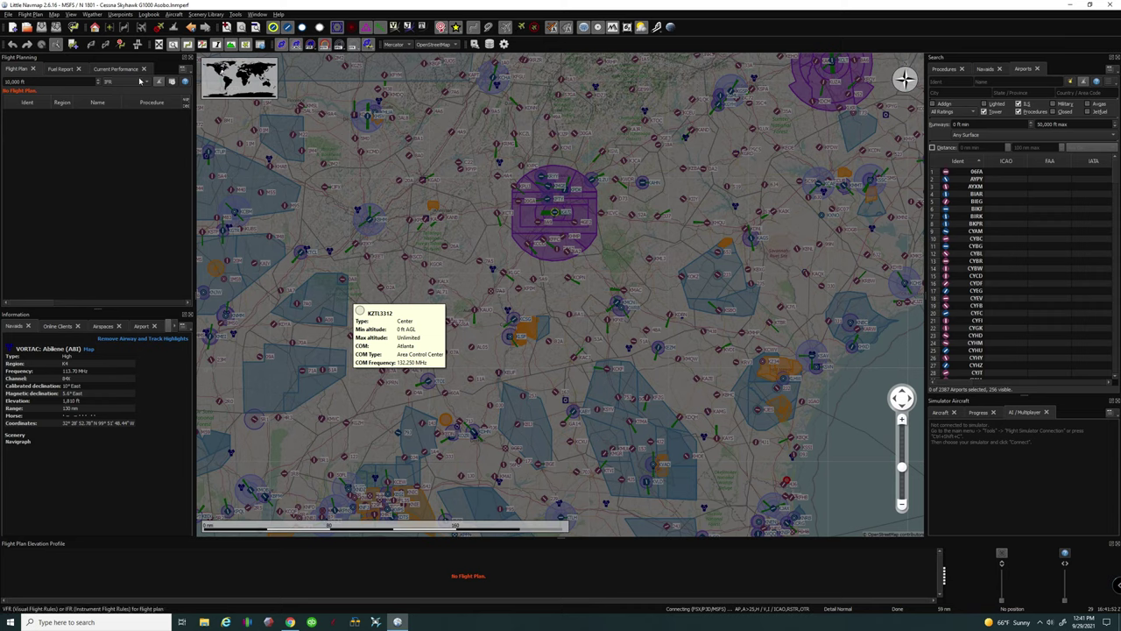
mouse_move(388, 94)
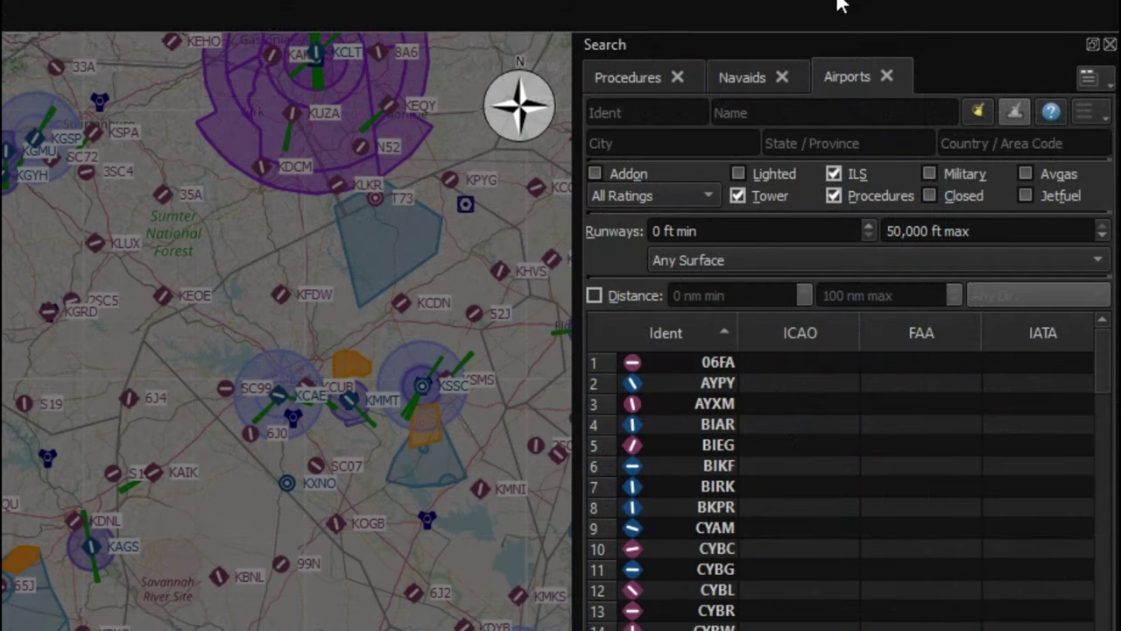
right_click(759, 26)
key(Escape)
click(1093, 79)
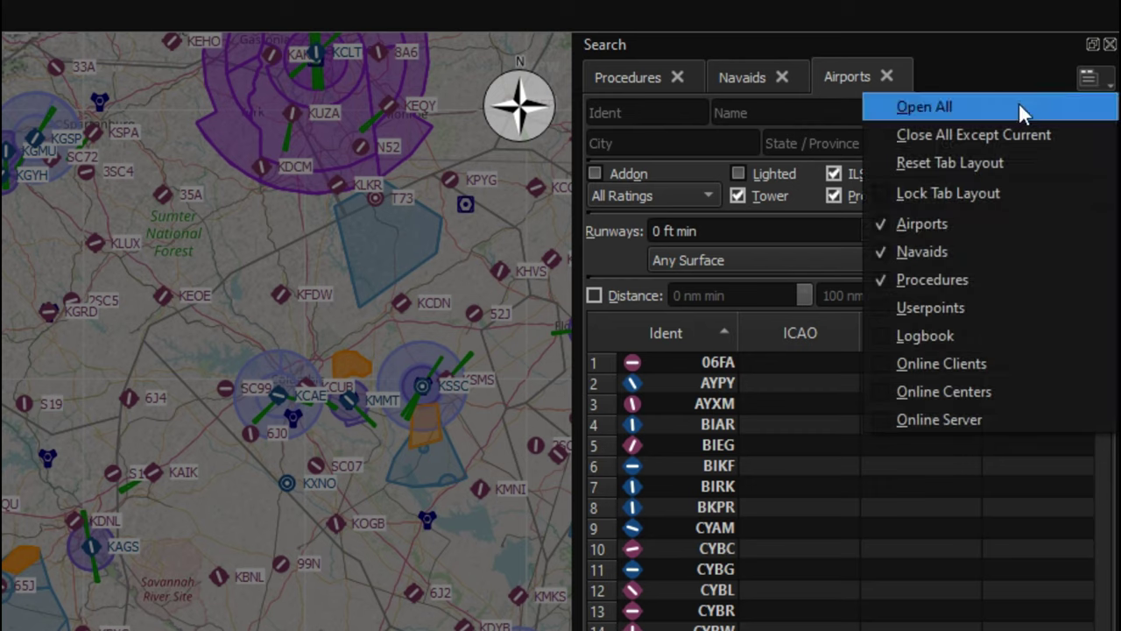
click(949, 309)
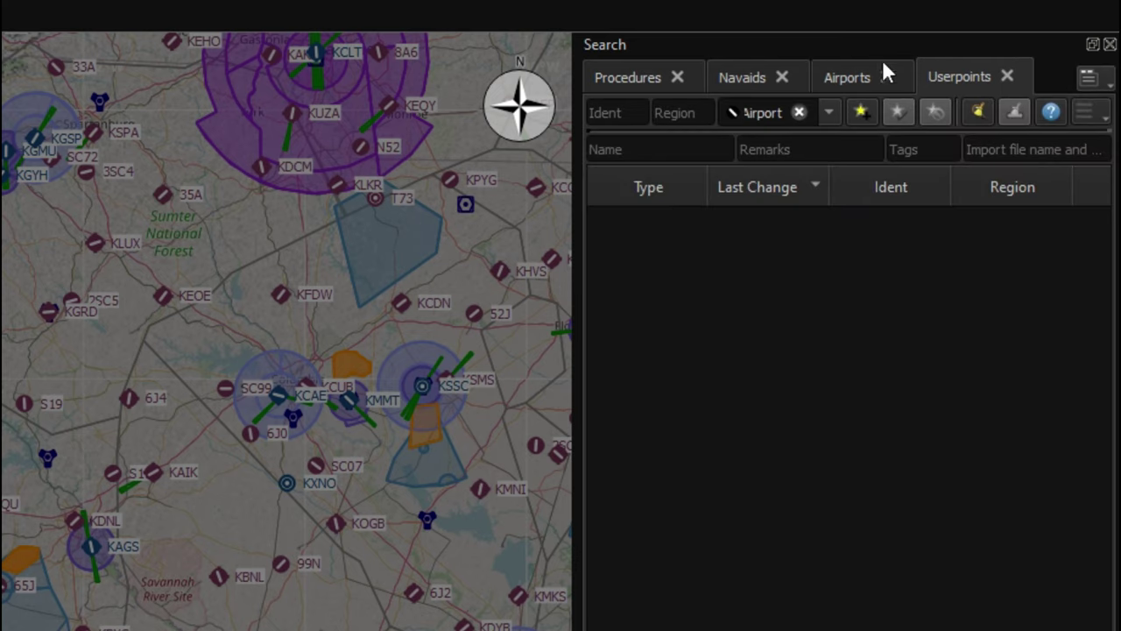
click(1006, 75)
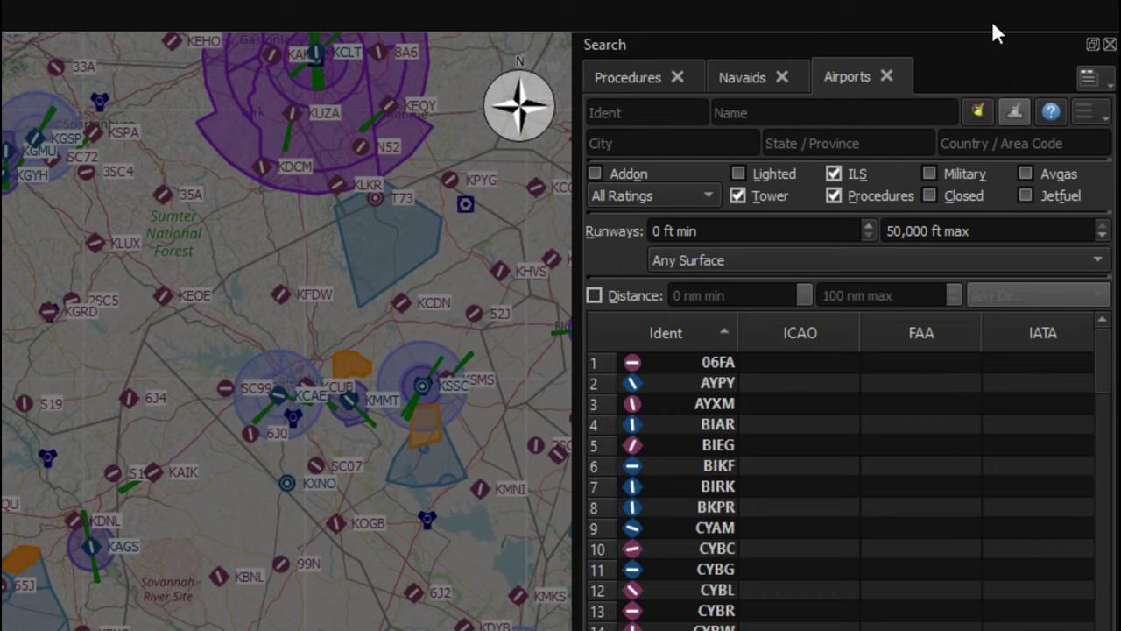
click(738, 174)
click(738, 173)
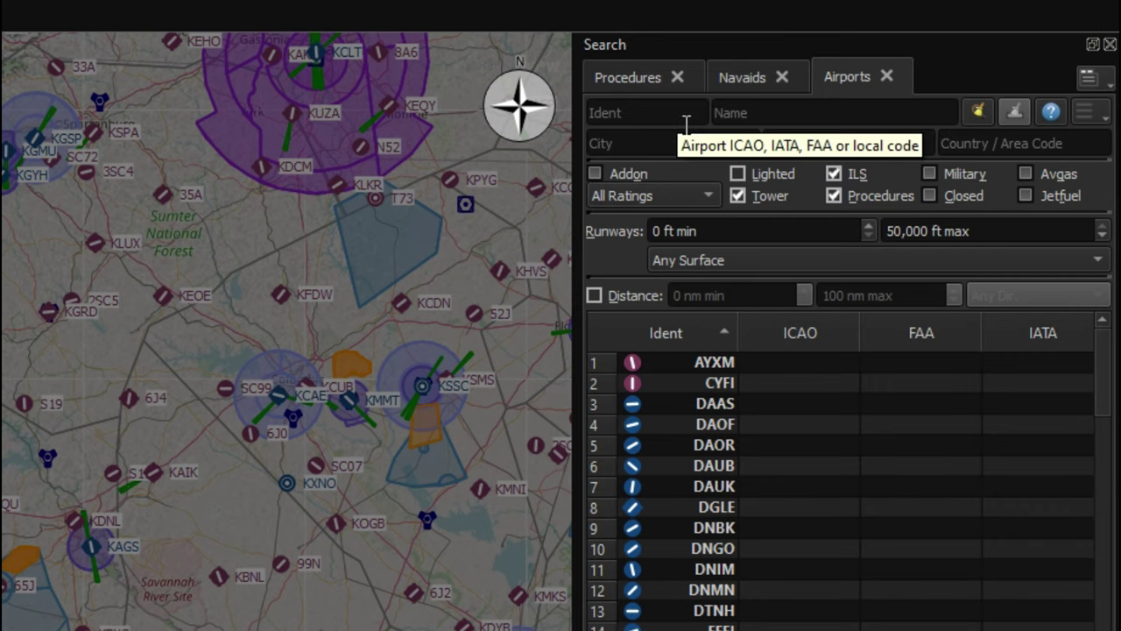
Find airport KFLO by ident and set Florence Regional as the flight plan departure.
click(687, 120)
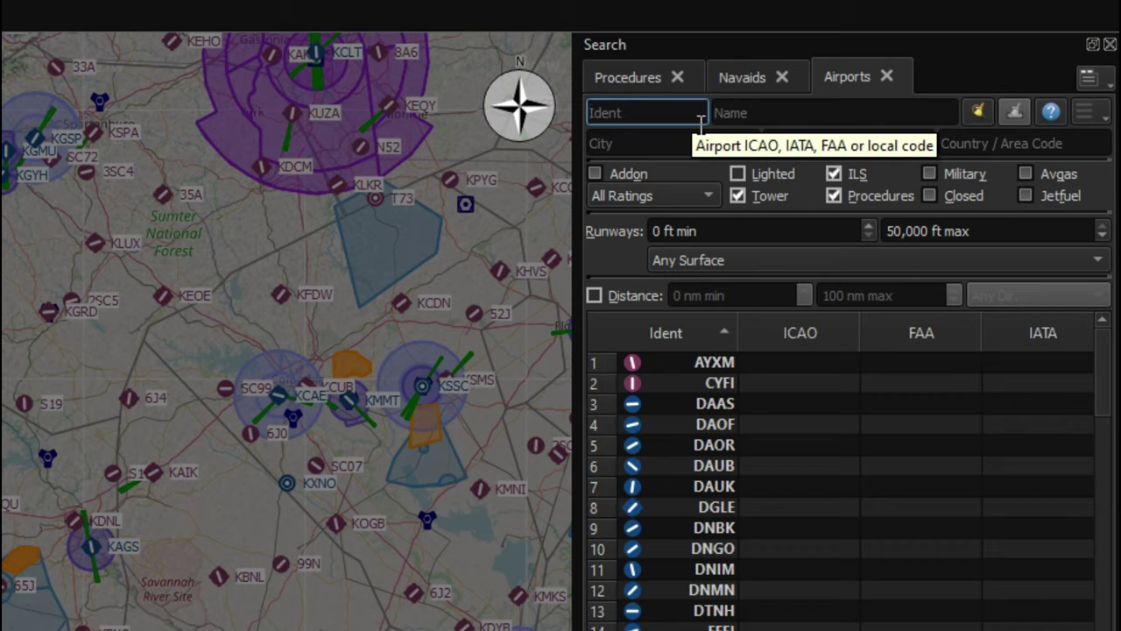
text(kflo)
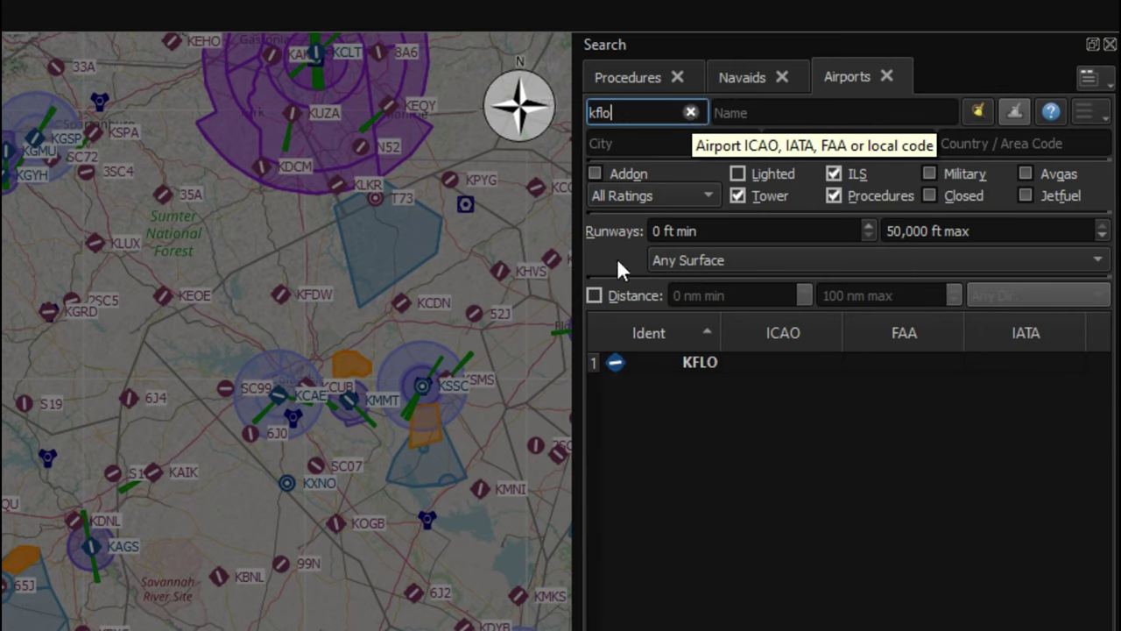
double_click(639, 360)
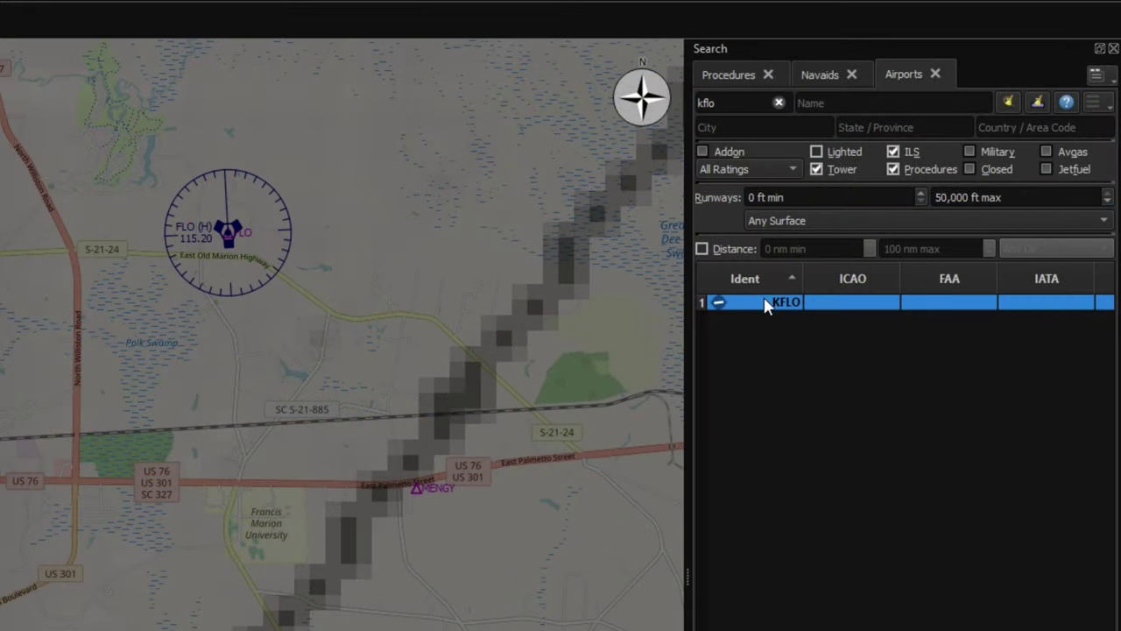
right_click(764, 302)
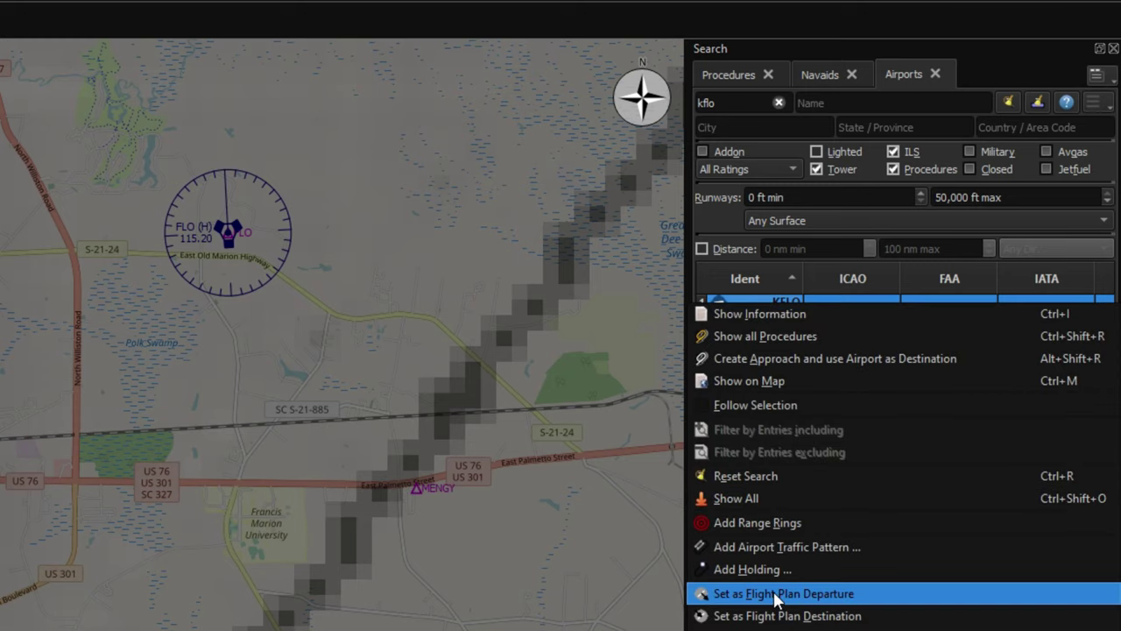
click(802, 597)
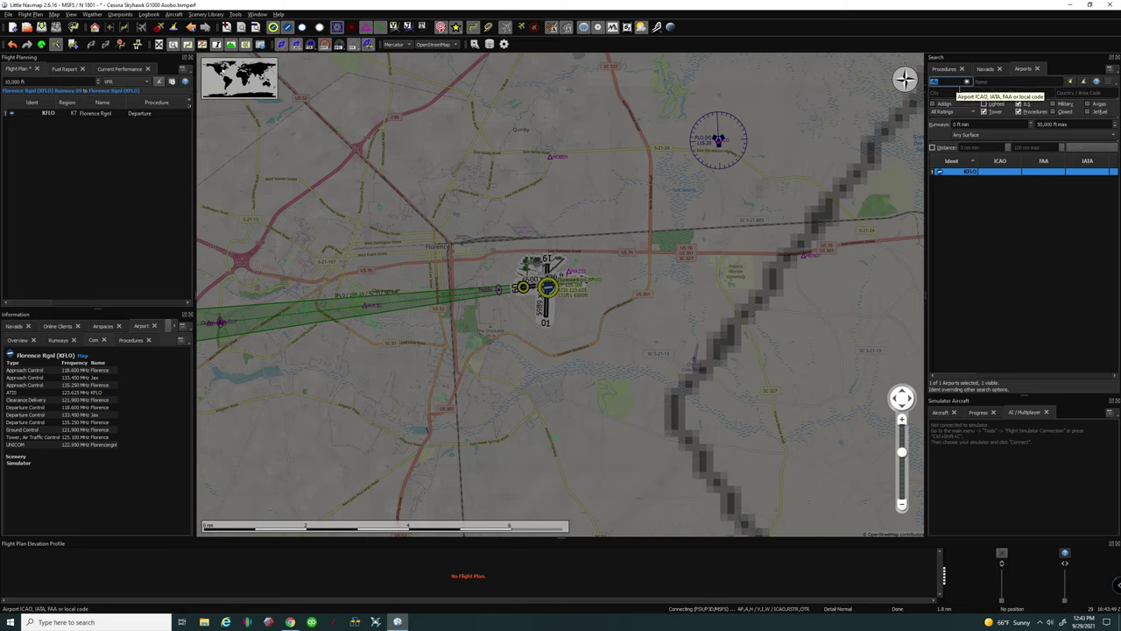
Find KCRE and set Grand Strand as destination, framing the 55 nm direct route.
text(kcre)
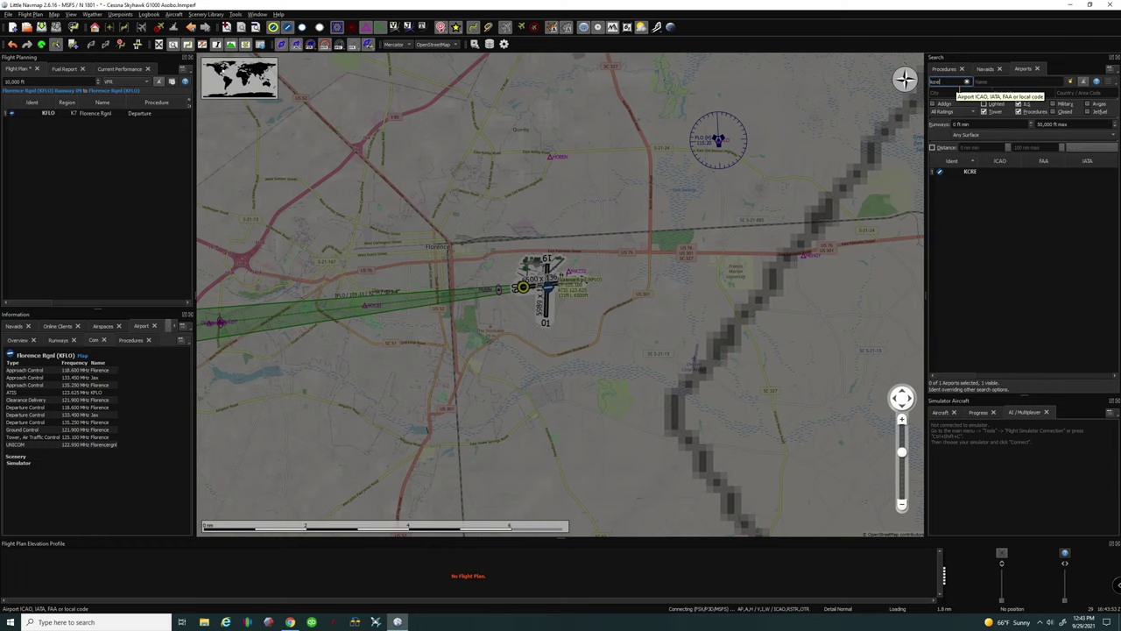
click(972, 172)
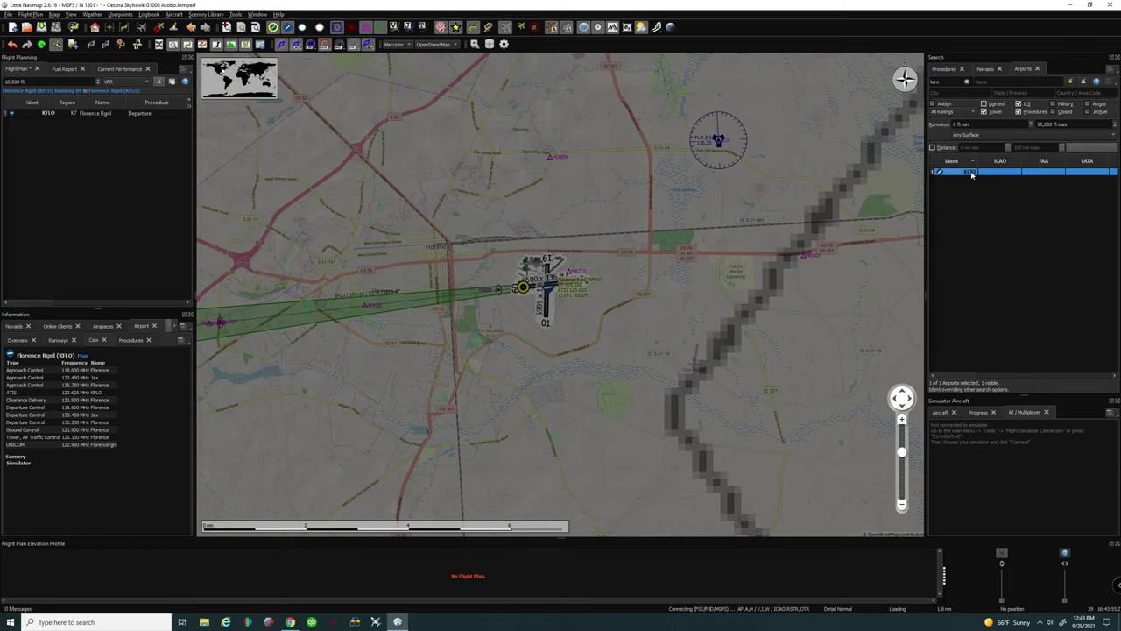
double_click(971, 173)
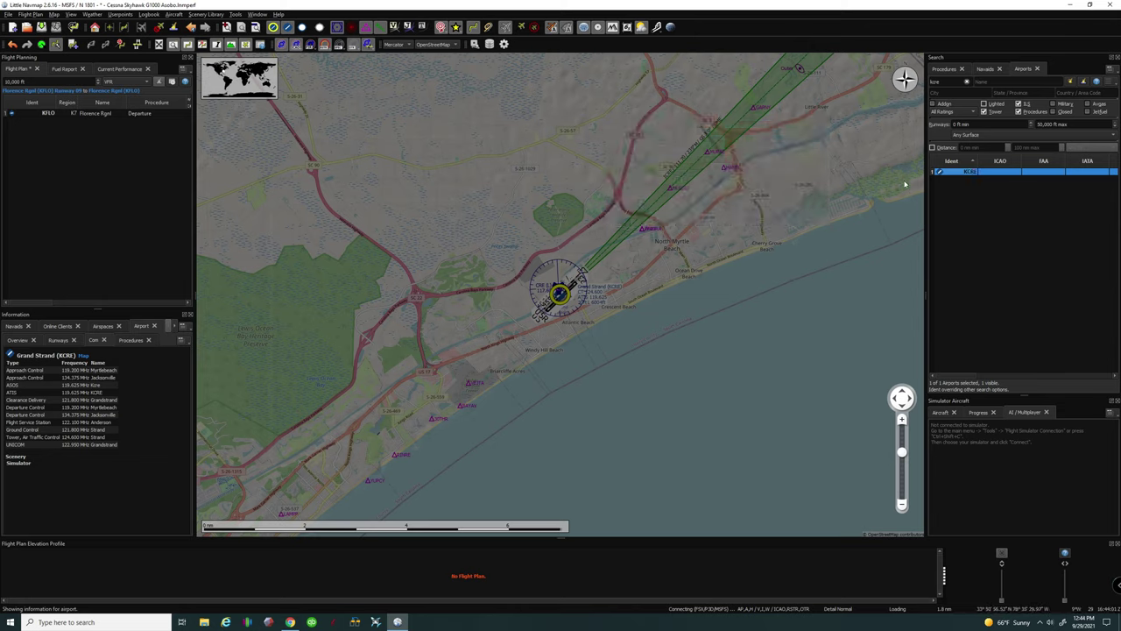
right_click(954, 176)
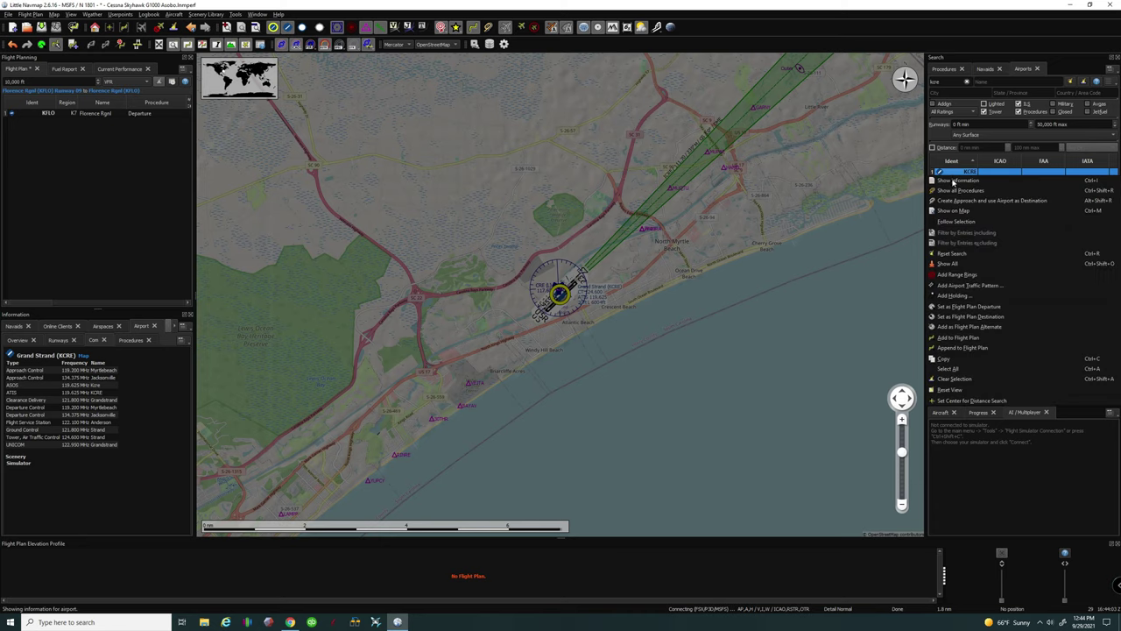
click(1005, 315)
scroll(443, 186, down, 2)
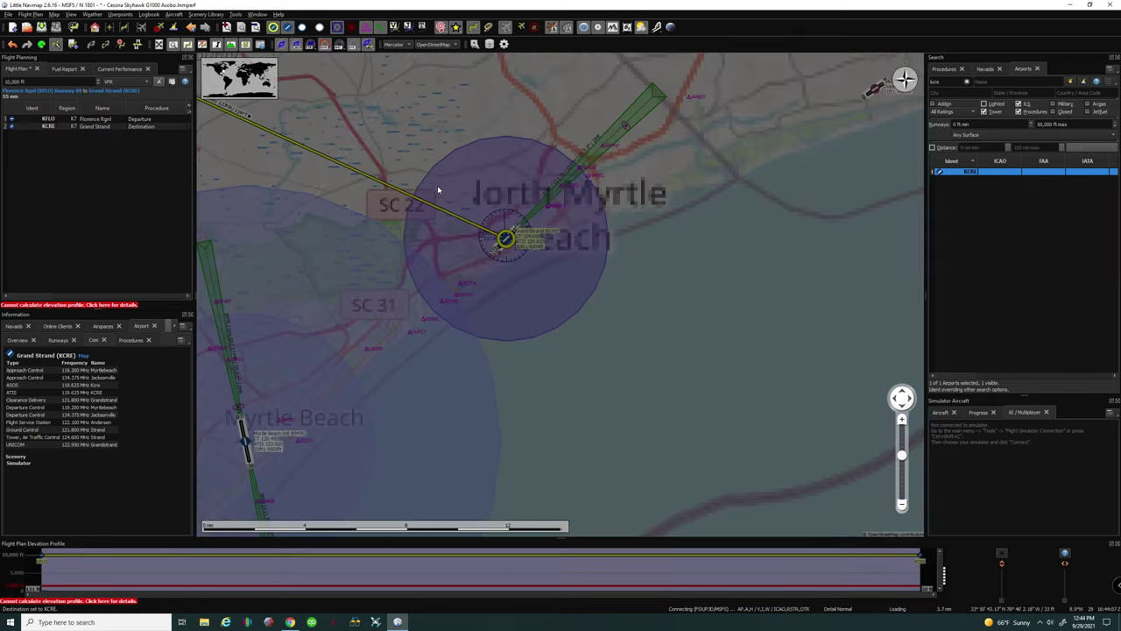
scroll(438, 189, down, 2)
scroll(631, 290, down, 4)
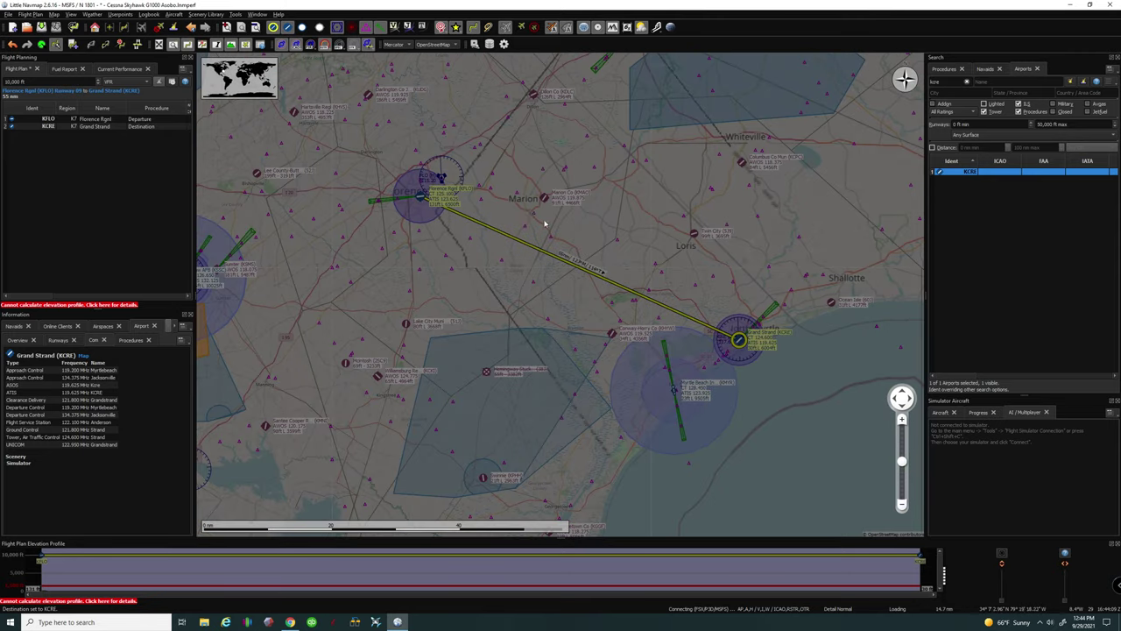
key(Right)
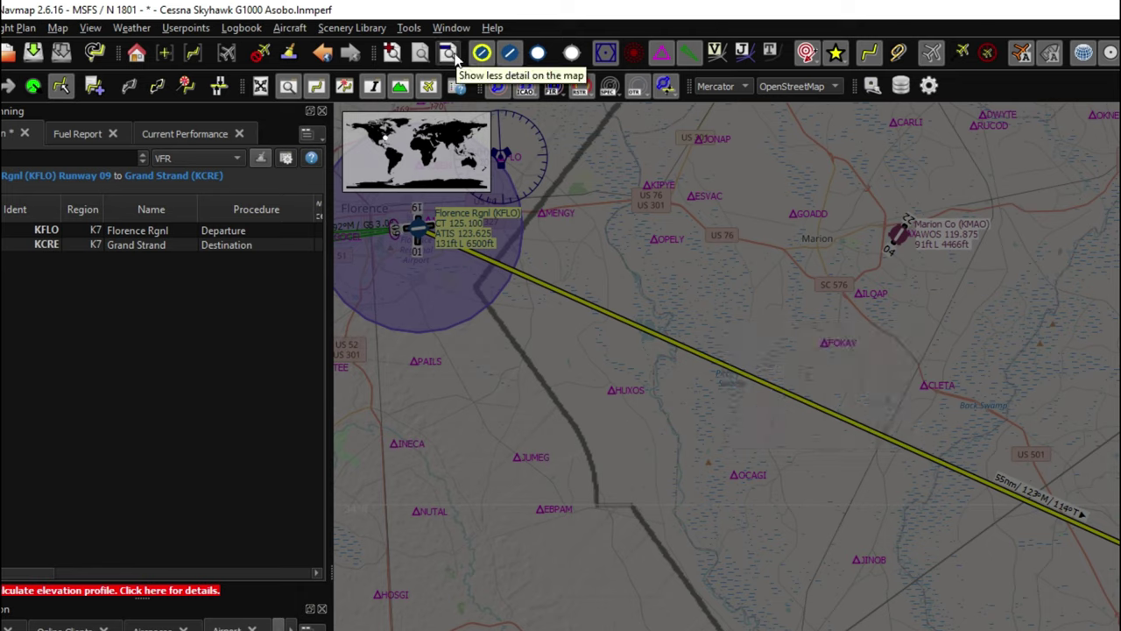
Raise the map detail level four times and zoom out to show the whole KFLO–KCRE route.
click(394, 53)
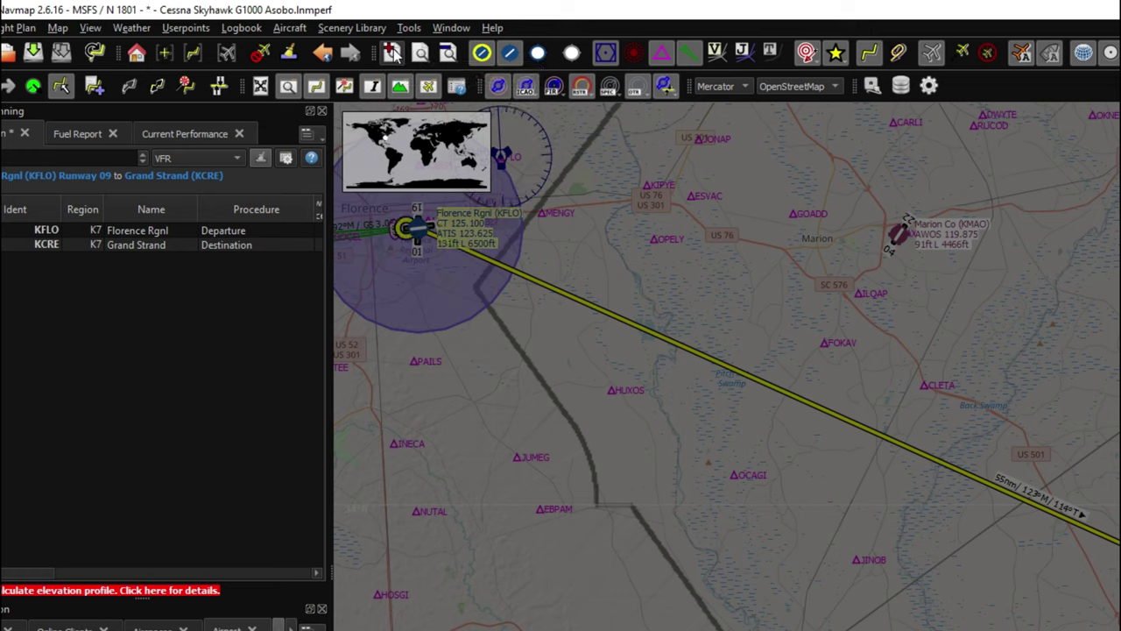
click(394, 54)
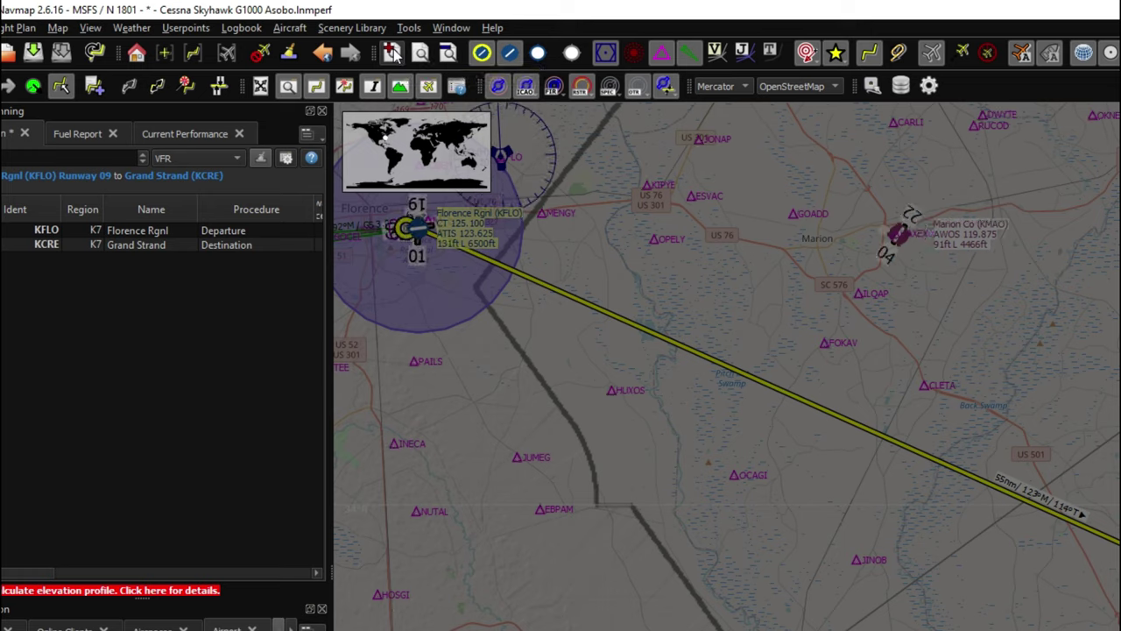
click(394, 53)
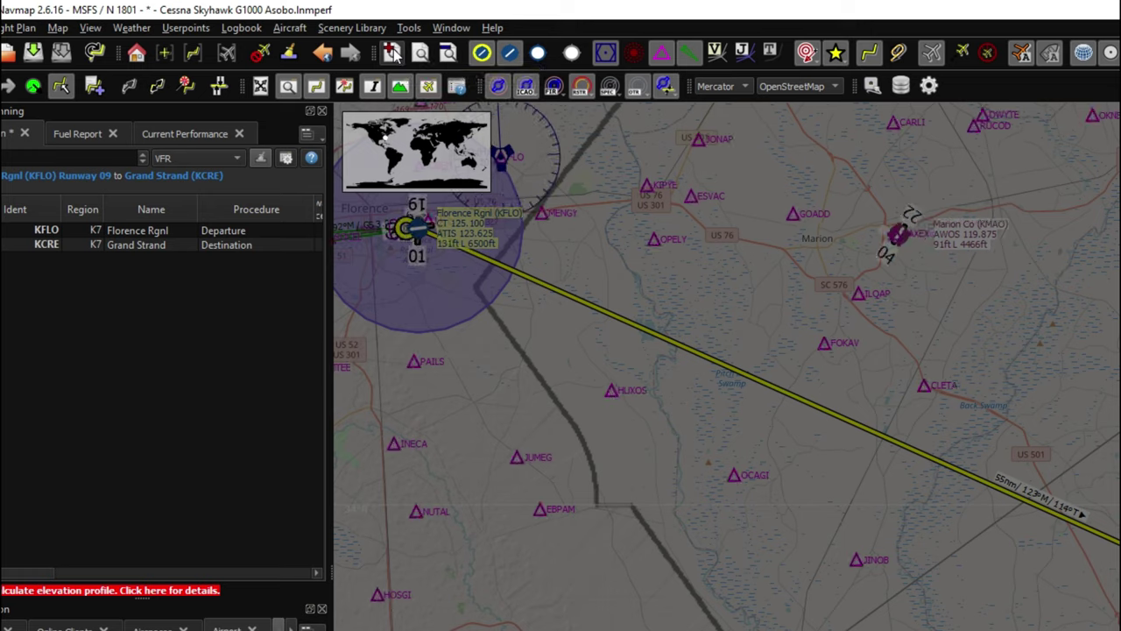
click(394, 53)
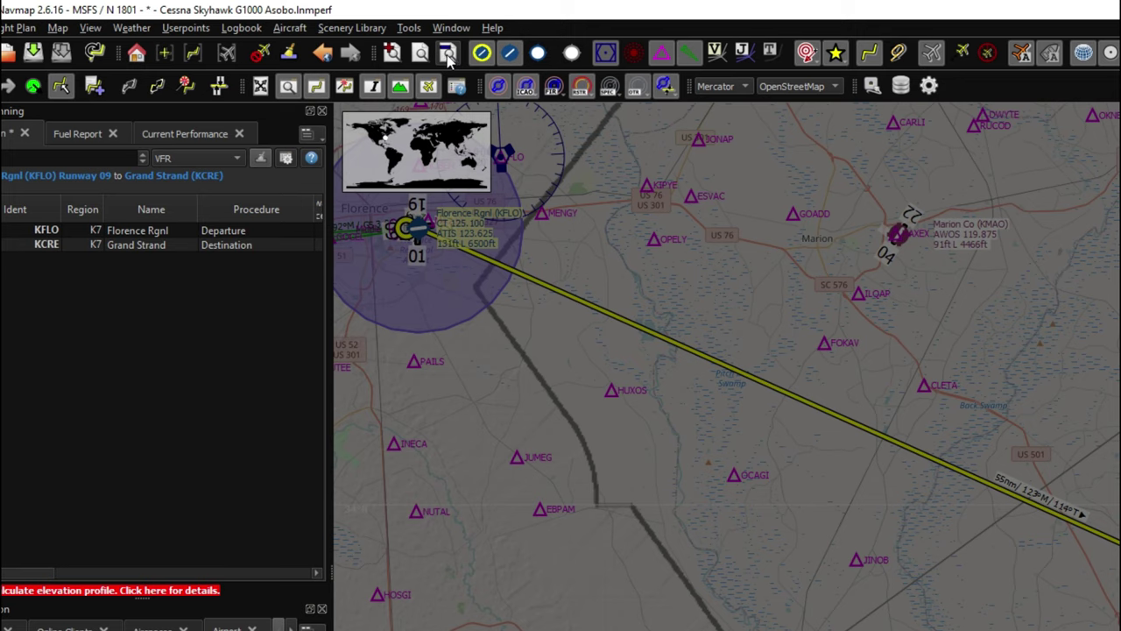
scroll(762, 428, down, 2)
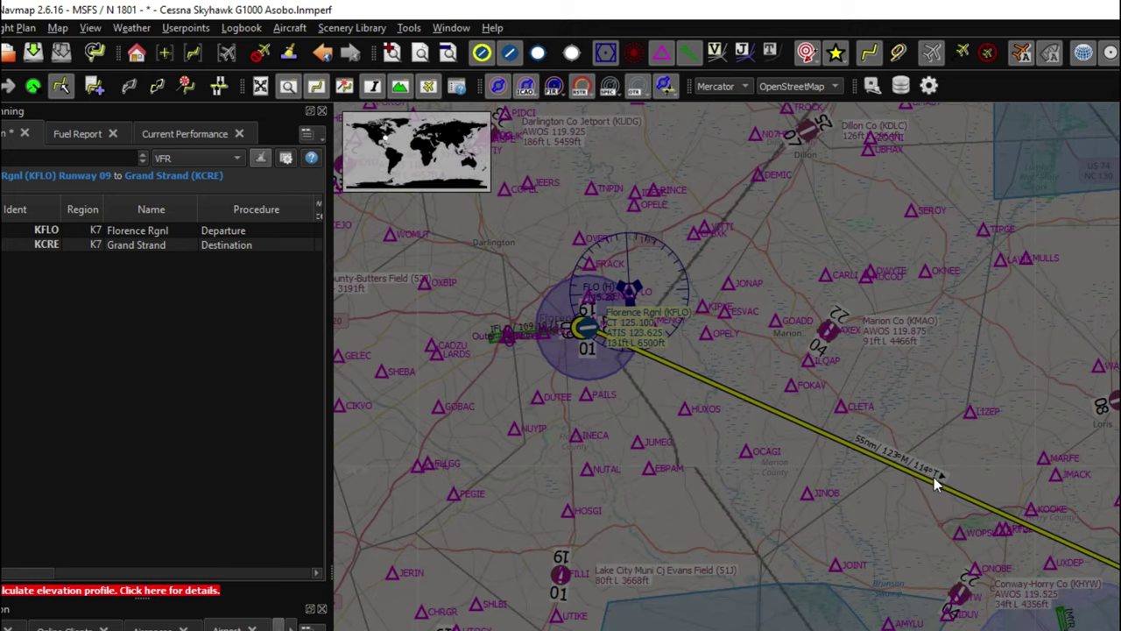
scroll(932, 474, down, 1)
scroll(926, 470, down, 2)
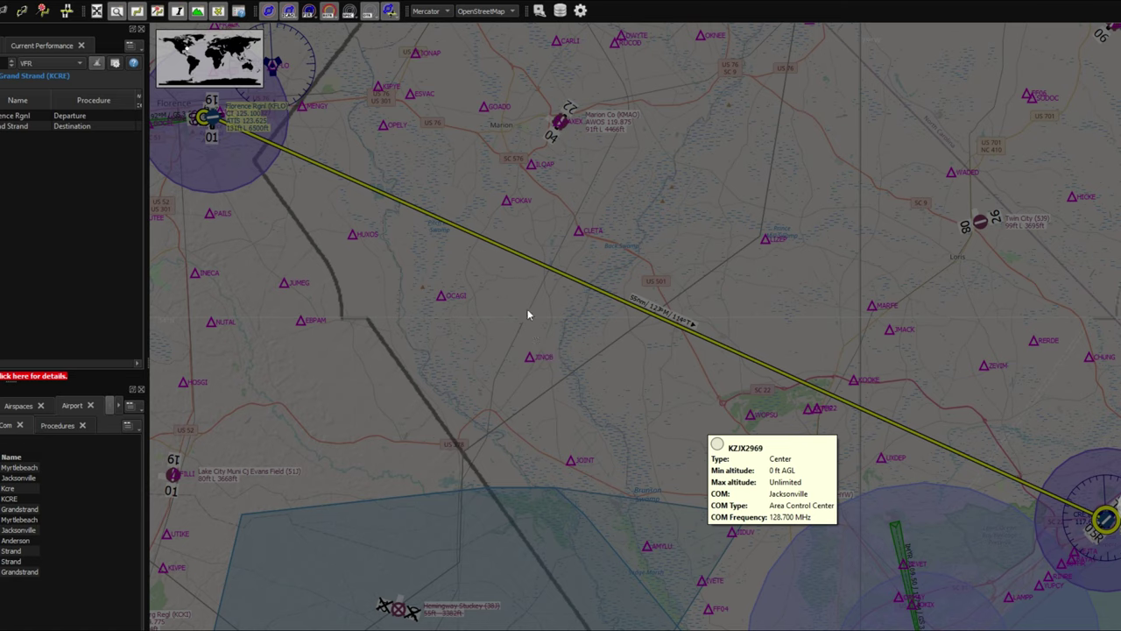
Drag the direct route line onto waypoint JINOB, creating two legs of 22 and 33 nm.
mouse_move(529, 265)
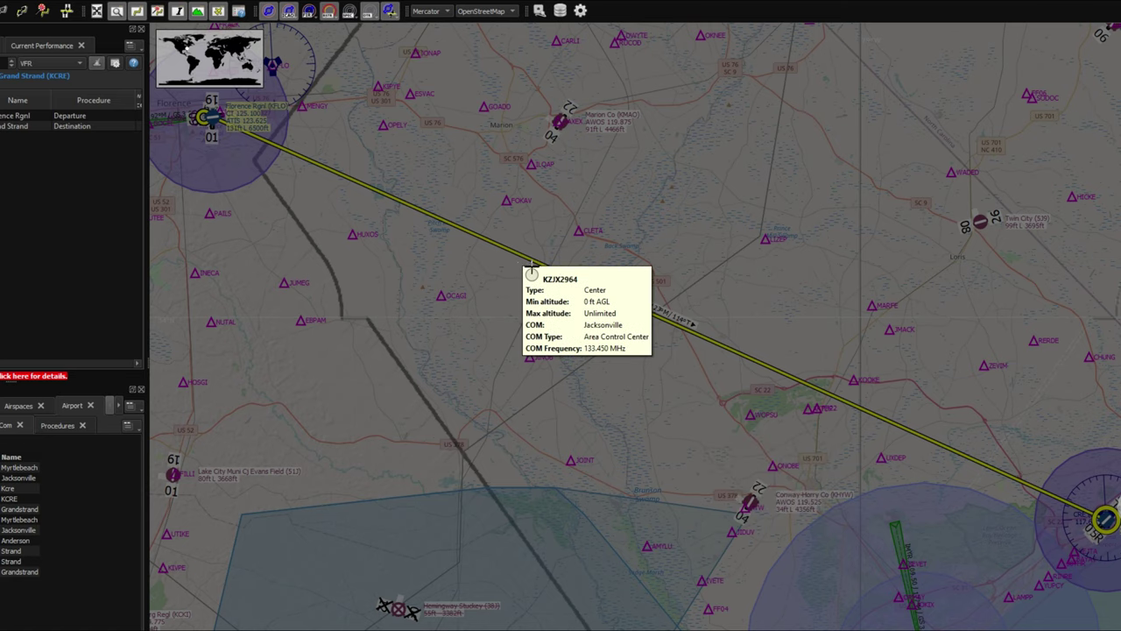
drag(528, 262, 538, 369)
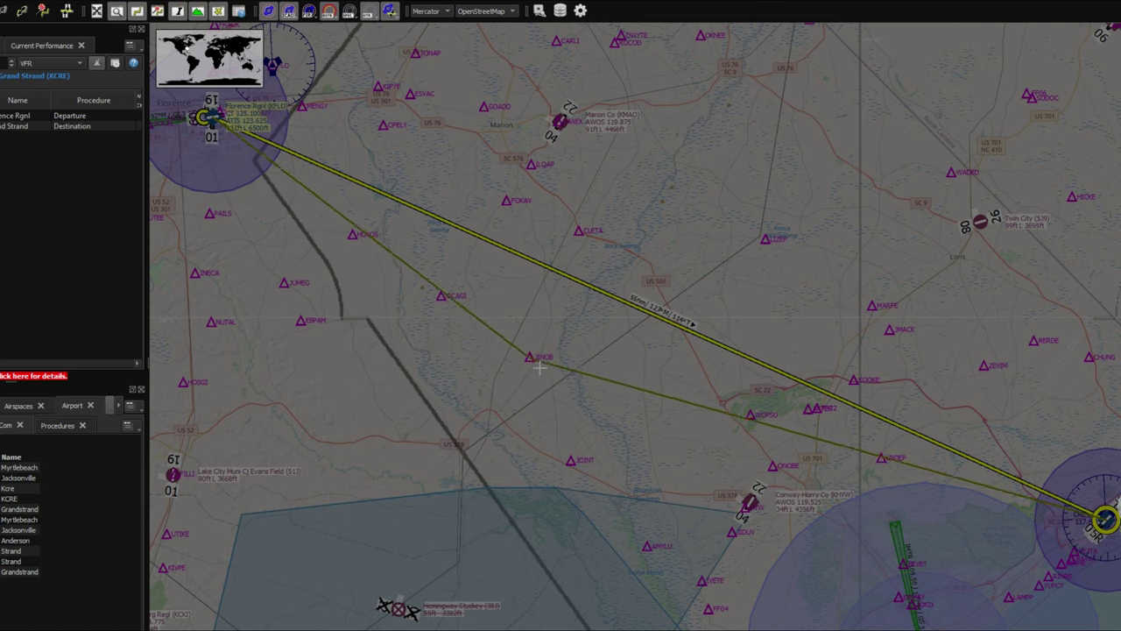
drag(539, 368, 533, 364)
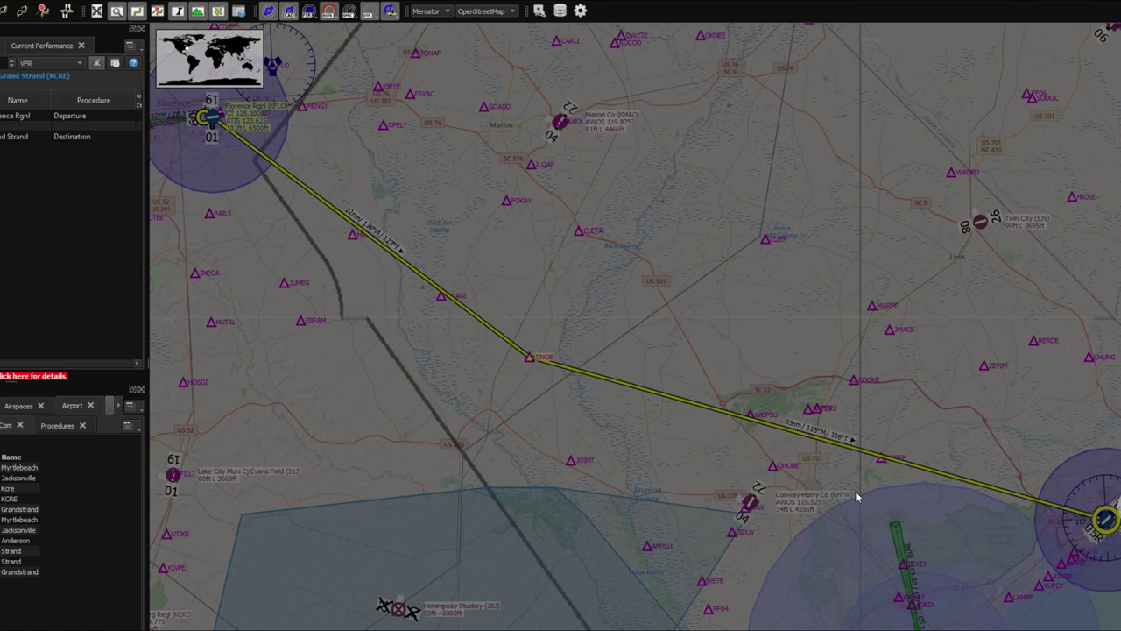
drag(450, 400, 406, 405)
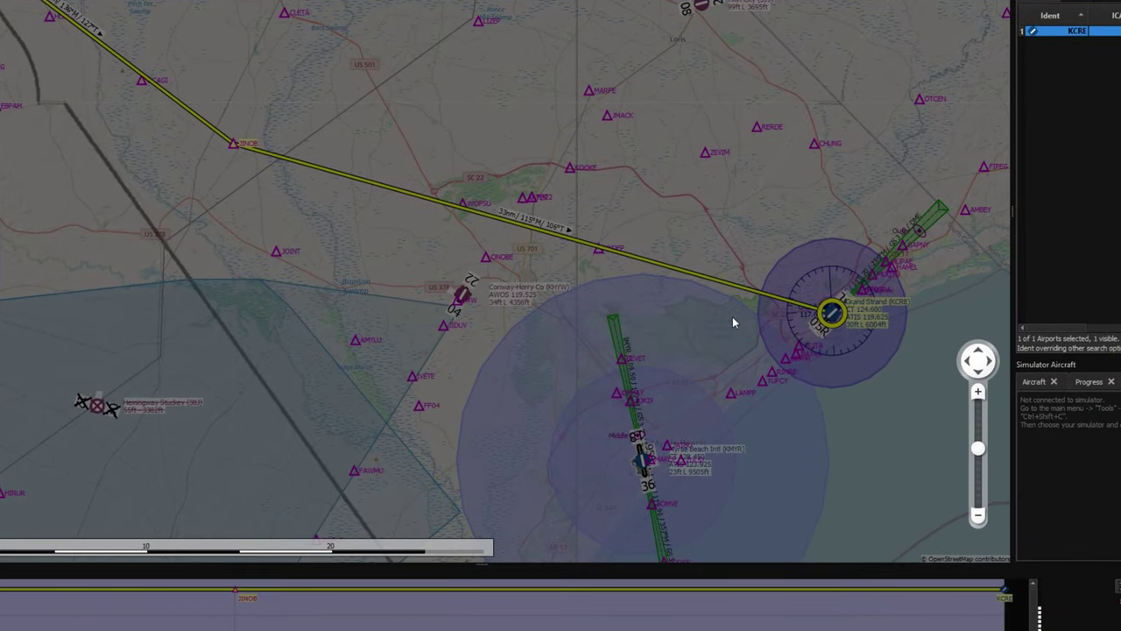
mouse_move(728, 318)
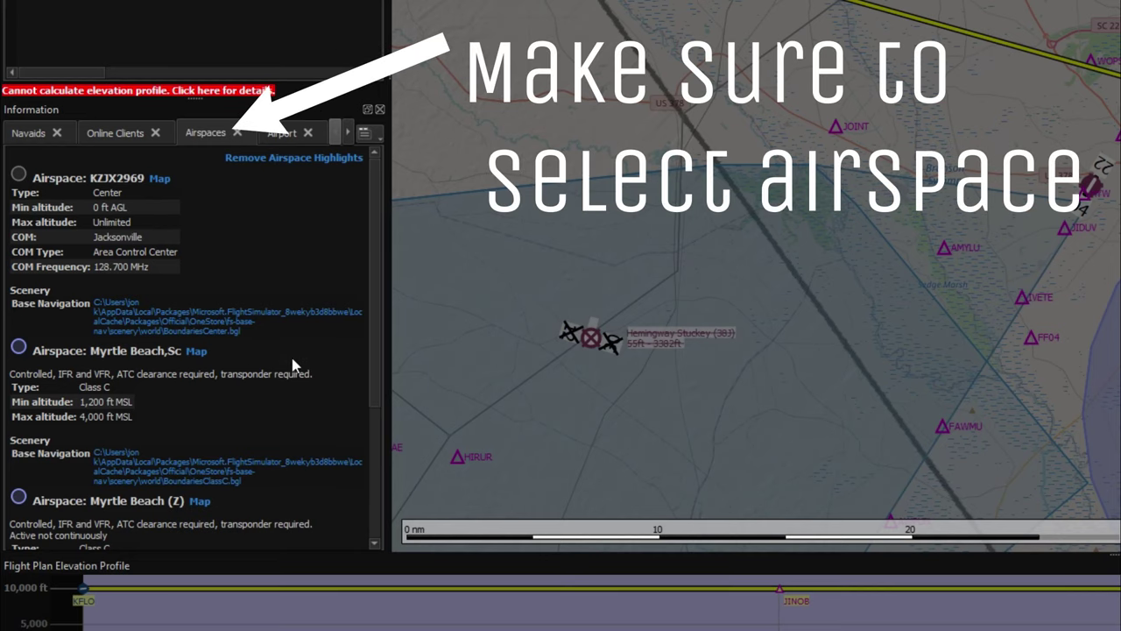
scroll(368, 377, down, 2)
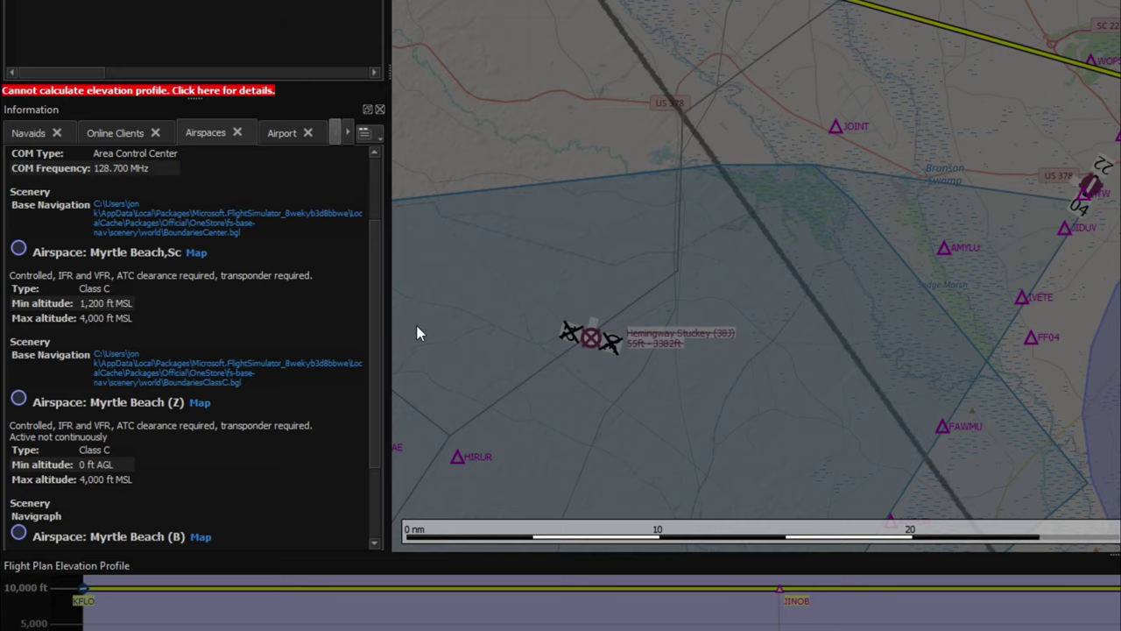
drag(369, 321, 377, 234)
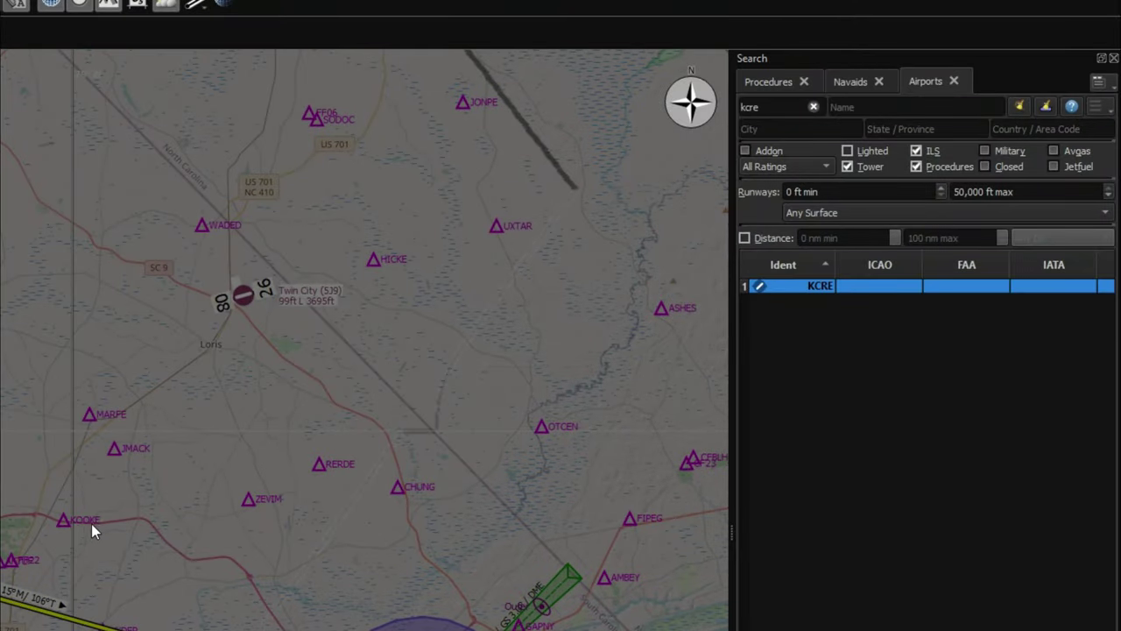
Clear the KCRE airport search and look up waypoint KOOKE (region K7) in Navaids search.
drag(166, 501, 61, 562)
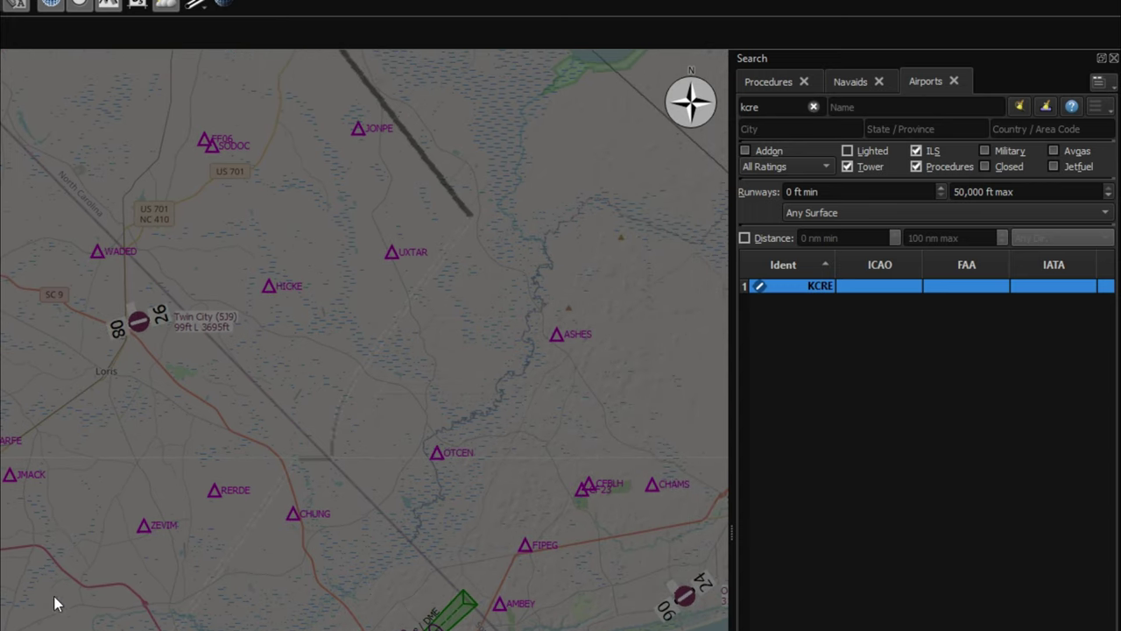
click(813, 106)
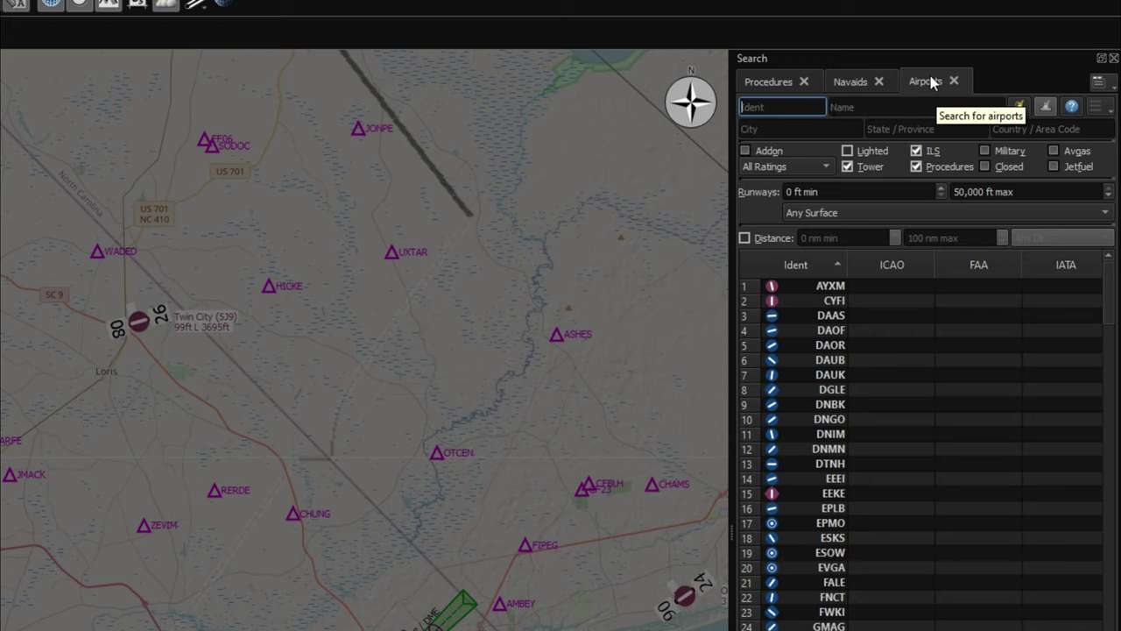
click(856, 83)
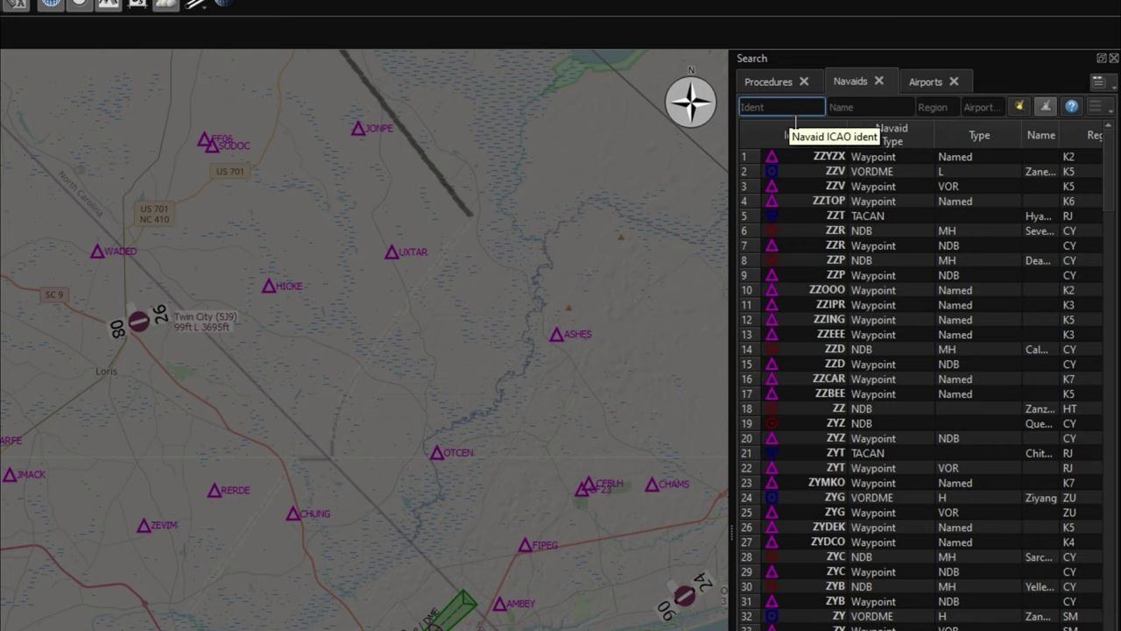
text(kooke)
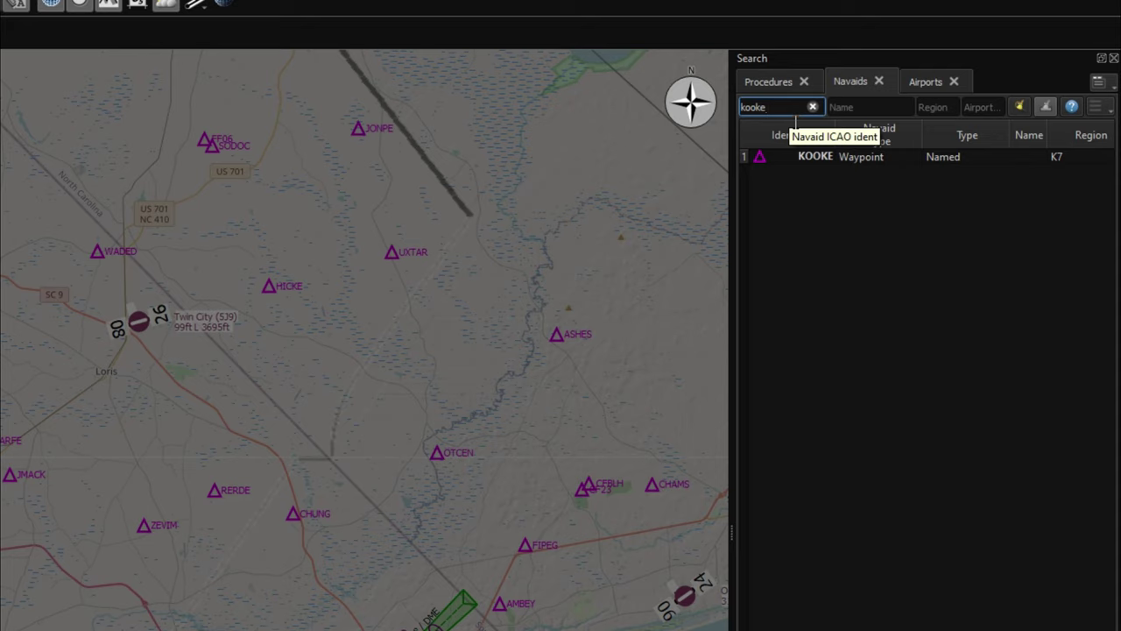
click(813, 165)
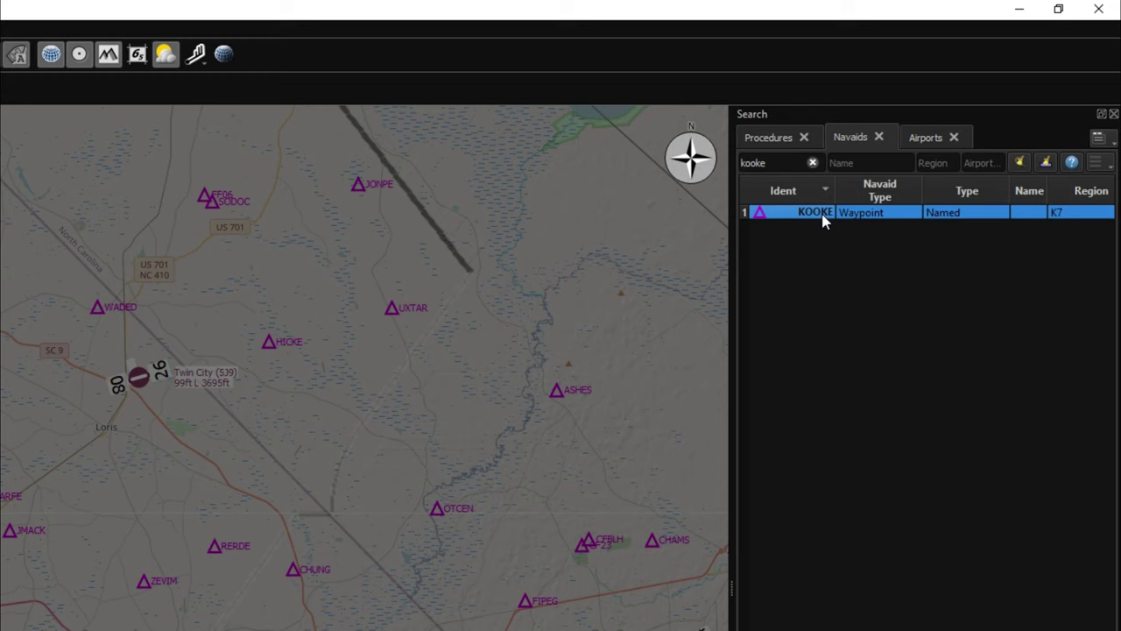
right_click(824, 218)
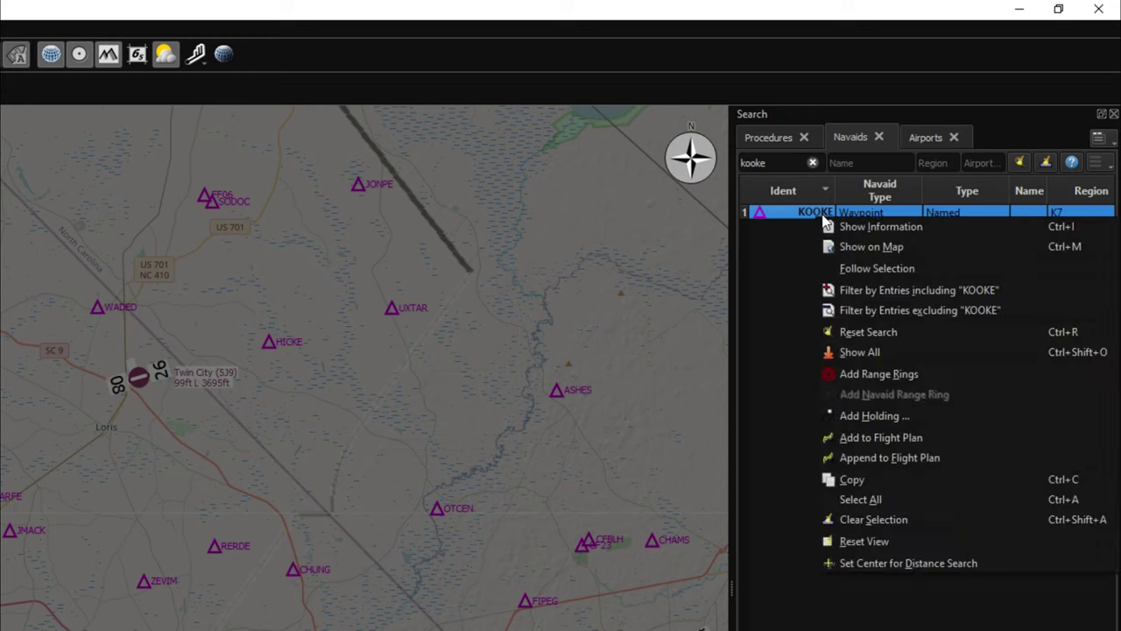
Add KOOKE to the flight plan after JINOB, giving the 56 nm KFLO–JINOB–KOOKE–KCRE route.
click(928, 442)
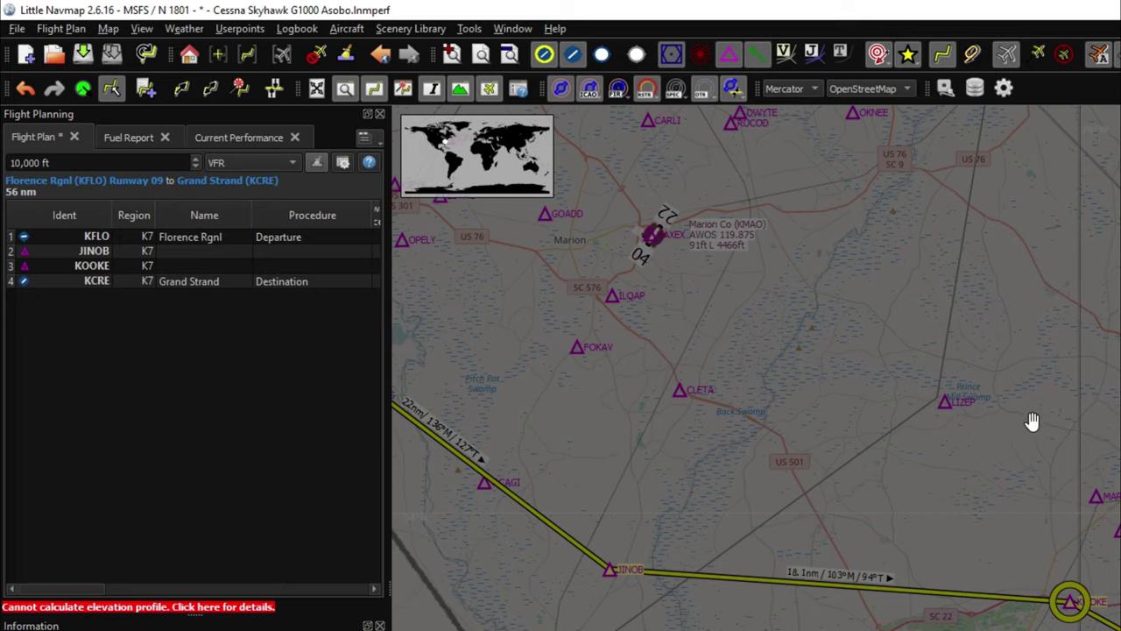
drag(1031, 421, 1035, 457)
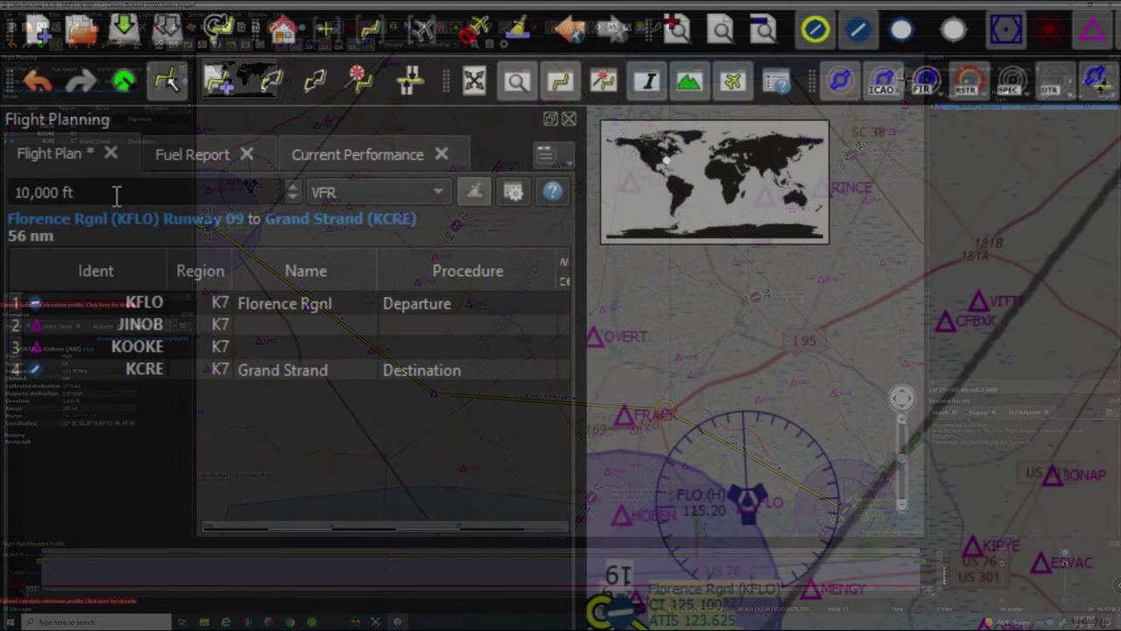
Change the cruise altitude from 10,000 ft to 2,500 ft.
triple_click(5, 83)
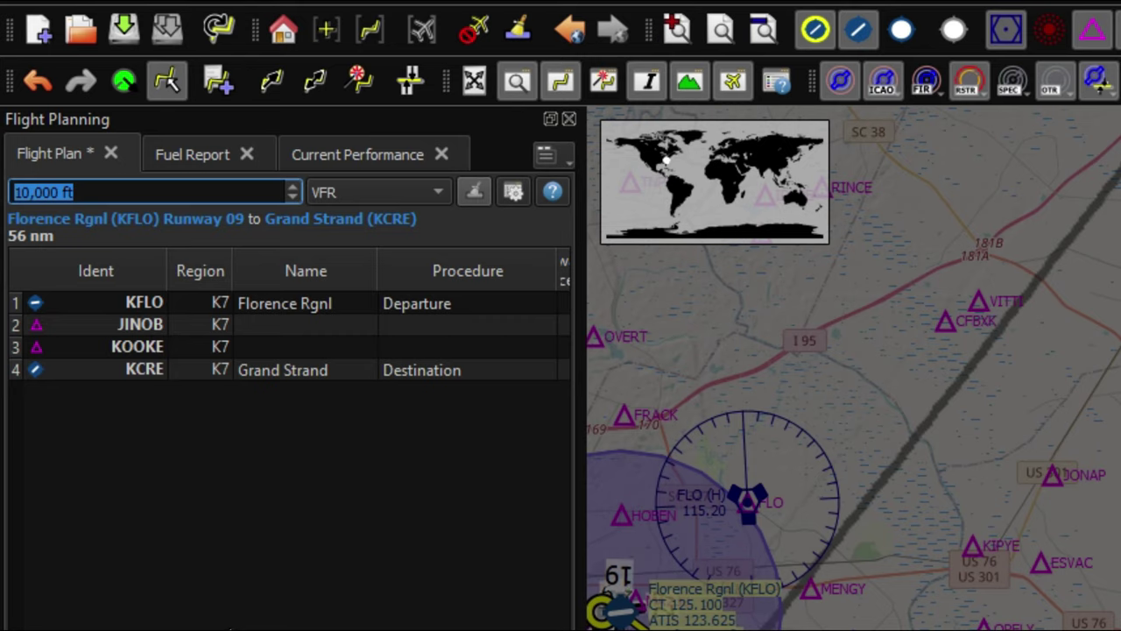
text(2500)
key(Return)
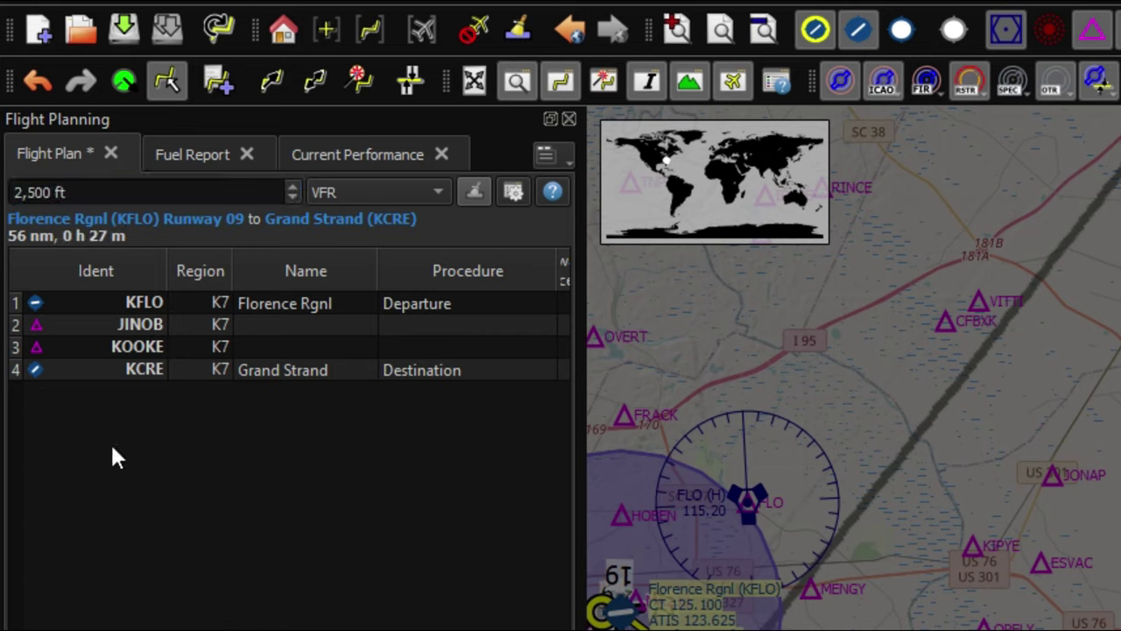